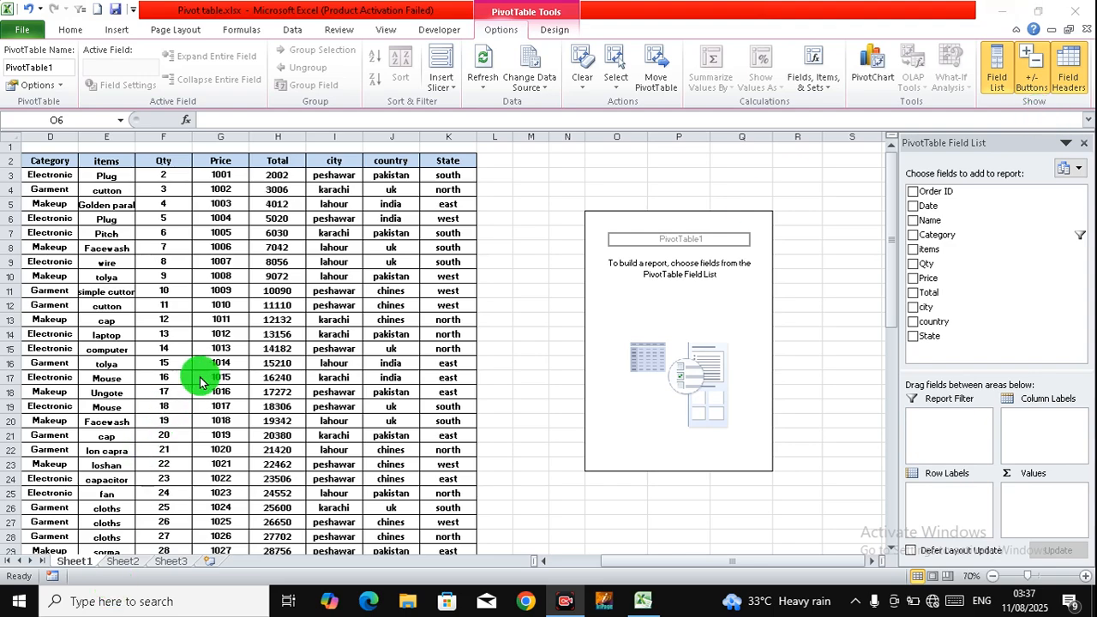
- Check the PivotTable's display options, keeping Show expand/collapse buttons enabled
{"action": "left_click", "coordinate": [209, 369]}
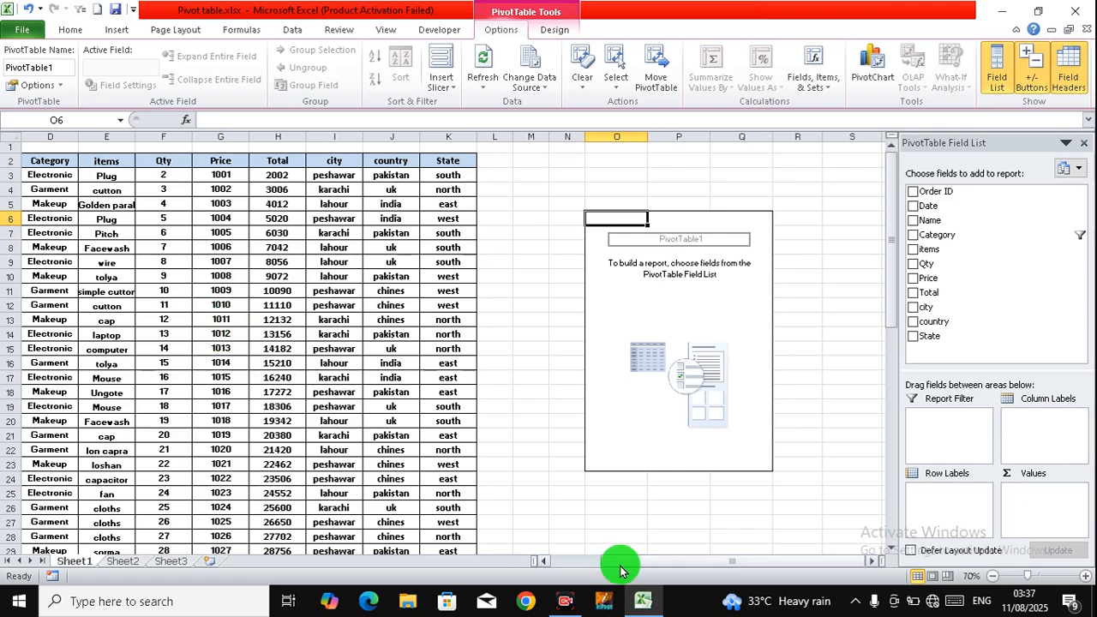
{"action": "left_click_drag", "start_coordinate": [624, 566], "coordinate": [549, 573]}
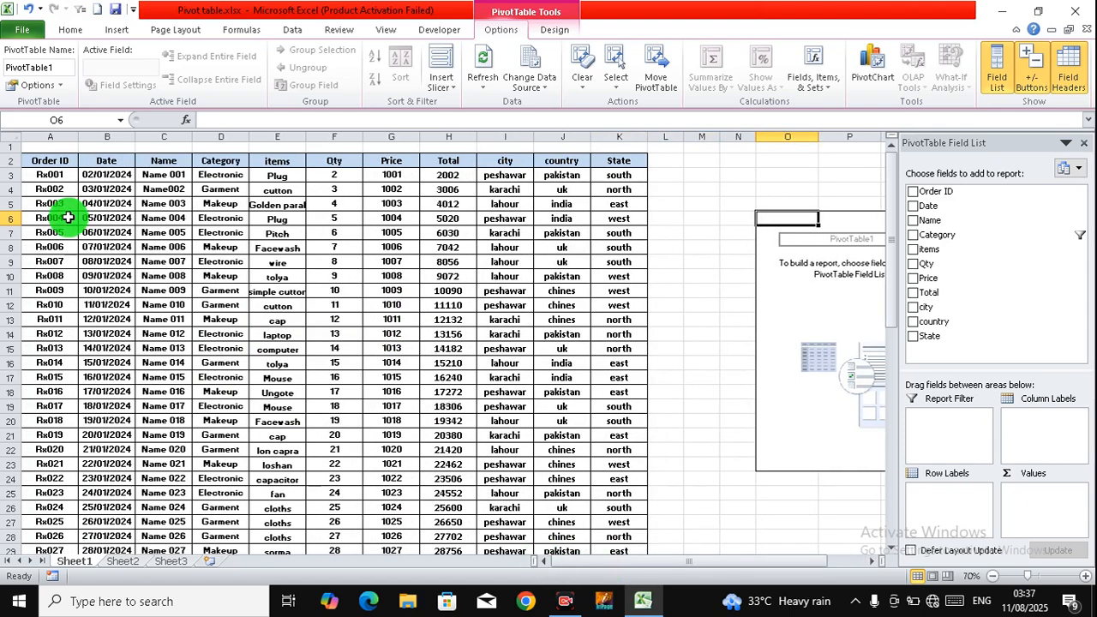
{"action": "left_click_drag", "start_coordinate": [644, 561], "coordinate": [693, 569]}
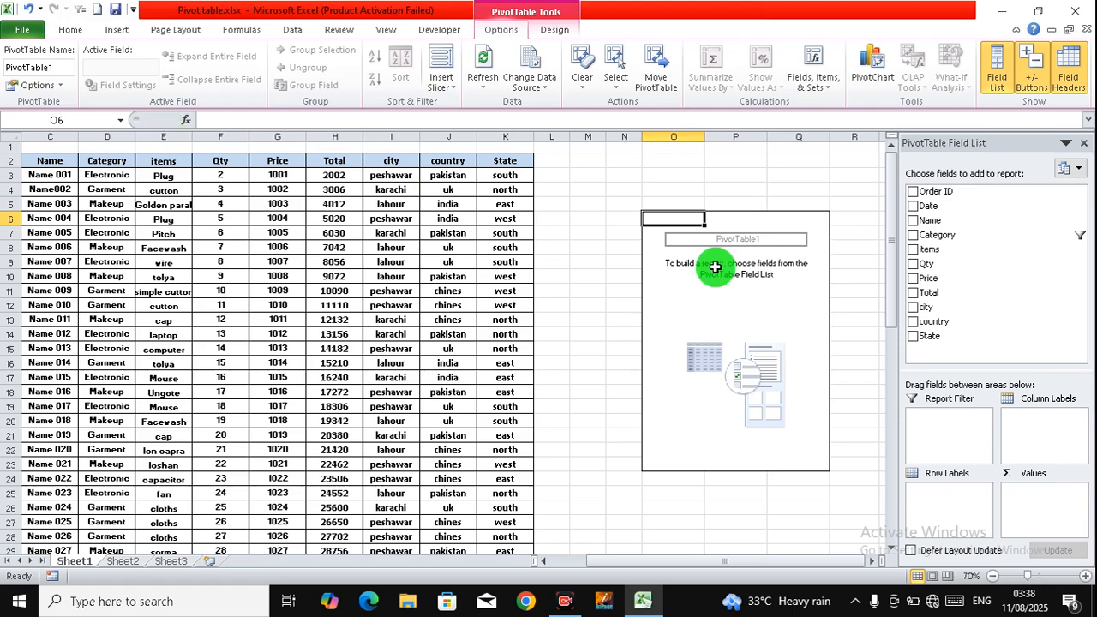
{"action": "left_click", "coordinate": [33, 88]}
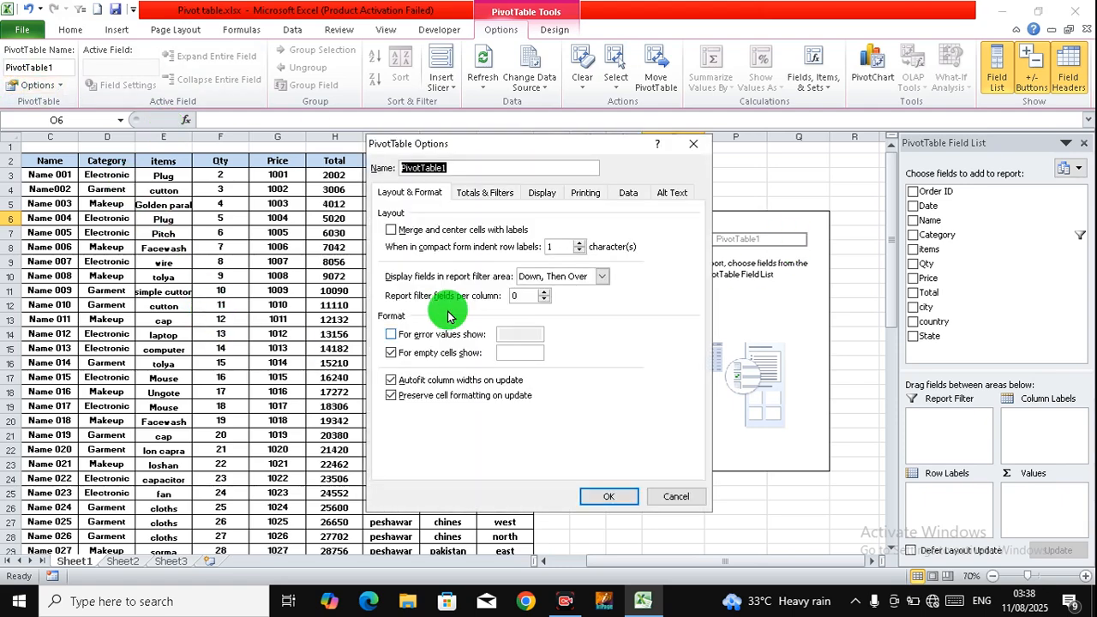
{"action": "left_click", "coordinate": [545, 194]}
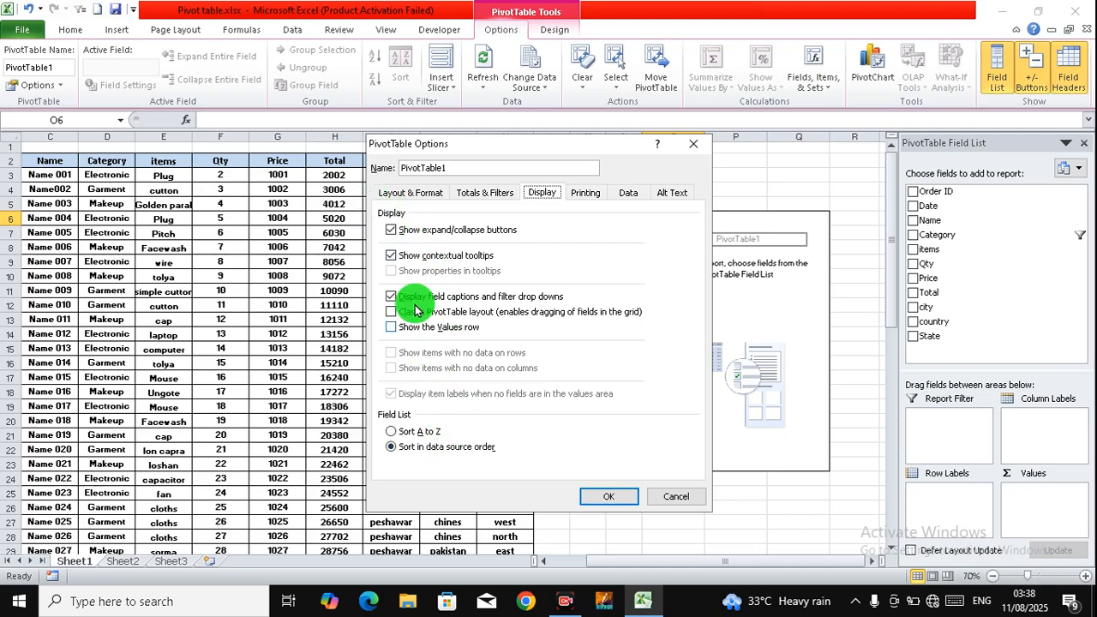
{"action": "left_click", "coordinate": [391, 230]}
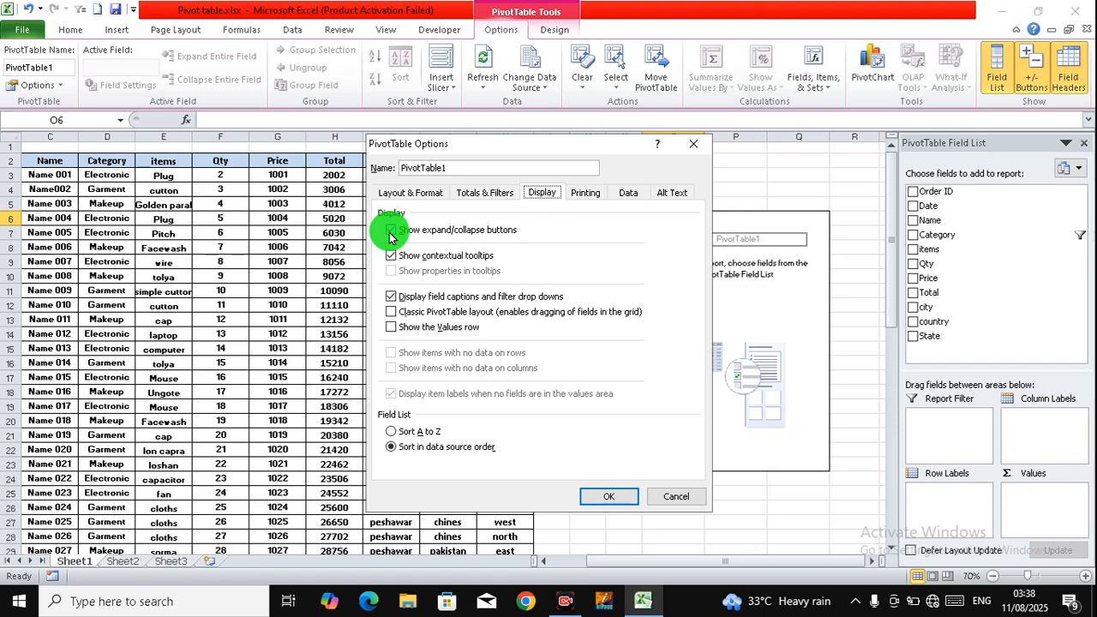
{"action": "left_click", "coordinate": [605, 504]}
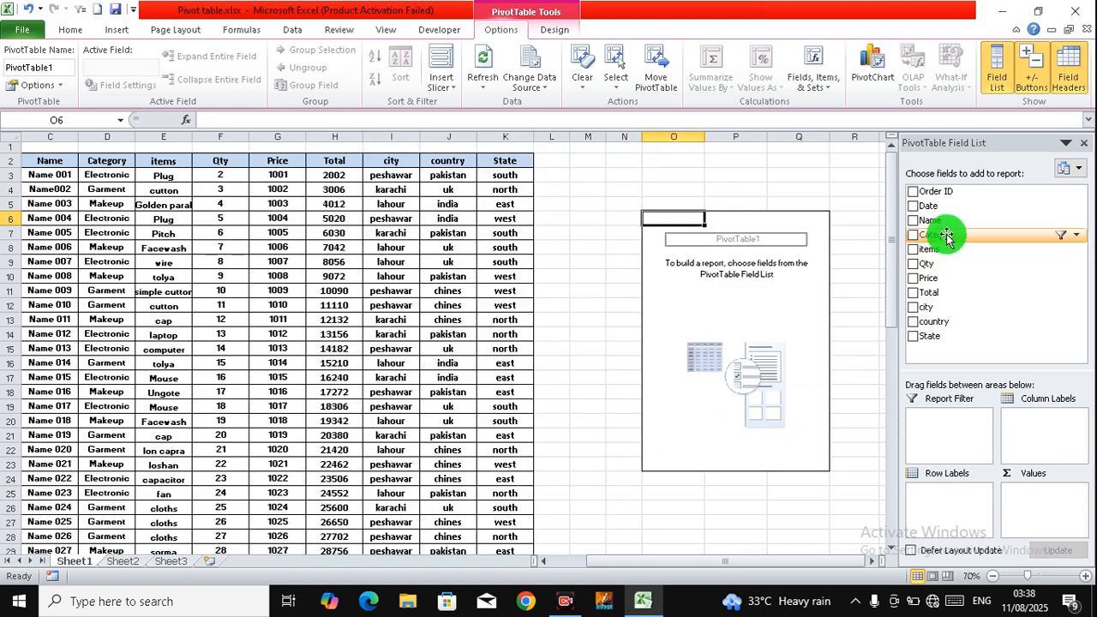
- Add the Category field to the PivotTable's row labels and clear its filter
{"action": "left_click_drag", "start_coordinate": [945, 235], "coordinate": [955, 499]}
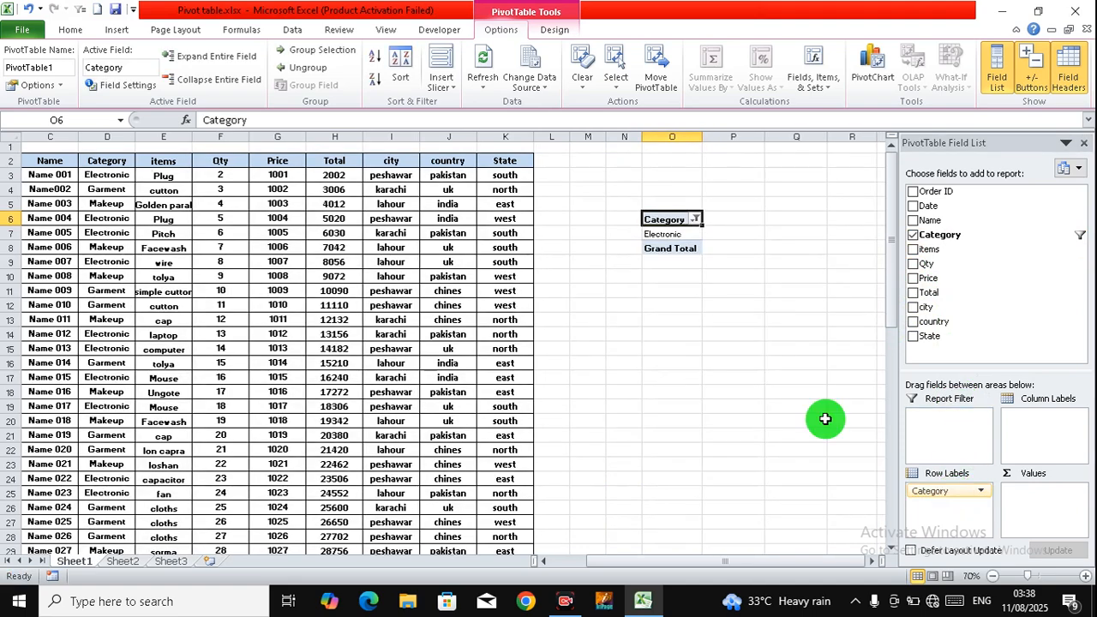
{"action": "left_click", "coordinate": [696, 219]}
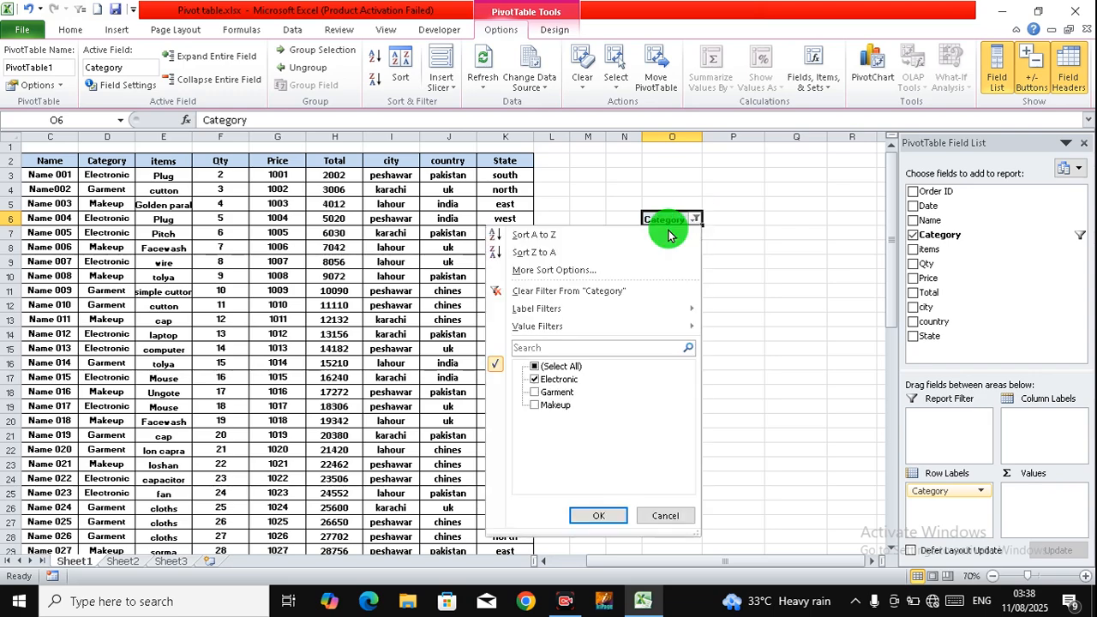
{"action": "left_click", "coordinate": [560, 291]}
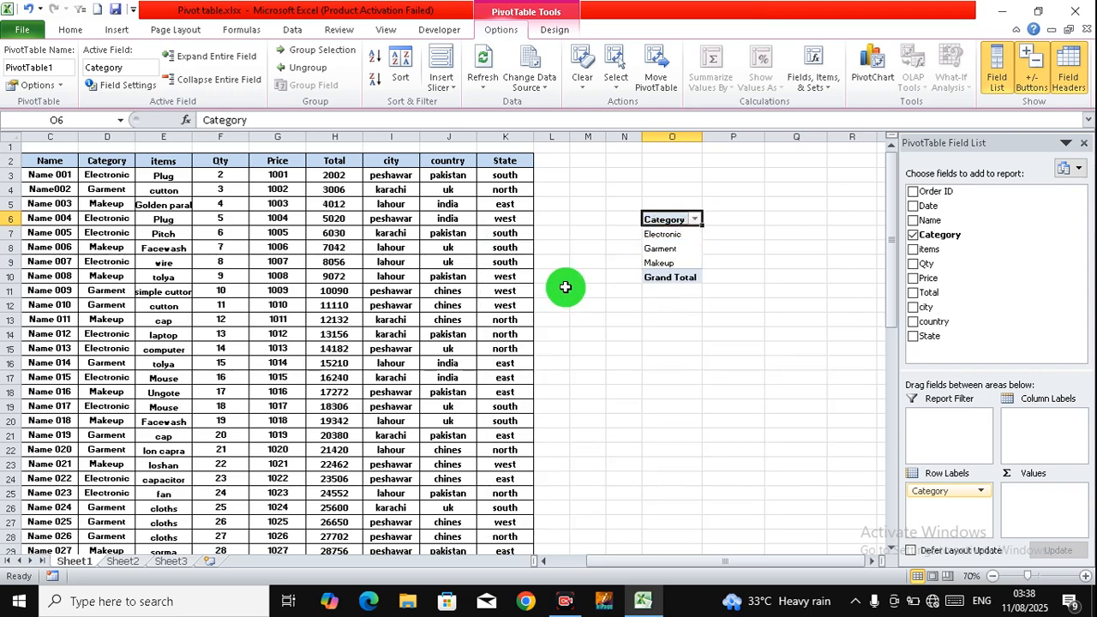
- Add the items field to the PivotTable's row labels beneath Category
{"action": "double_click", "coordinate": [664, 235]}
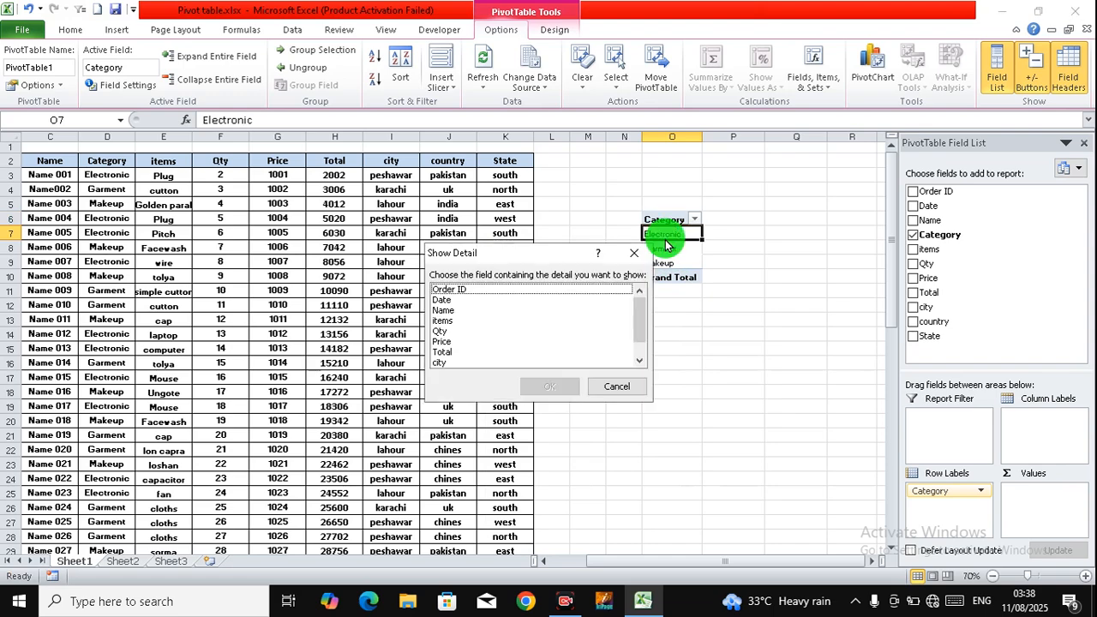
{"action": "left_click", "coordinate": [592, 386]}
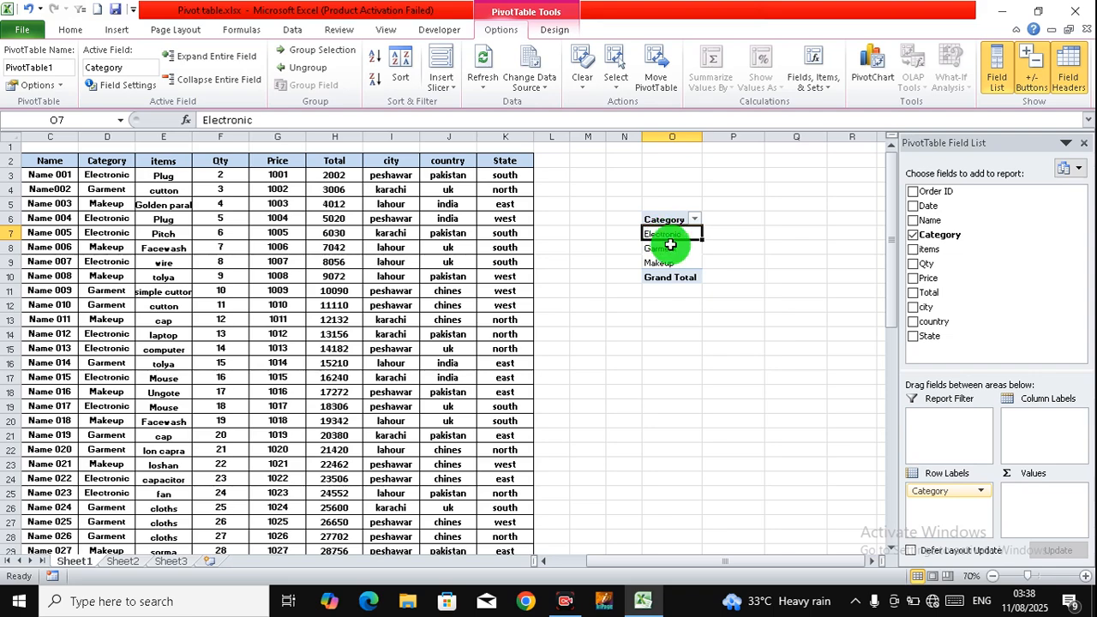
{"action": "left_click_drag", "start_coordinate": [943, 248], "coordinate": [944, 507]}
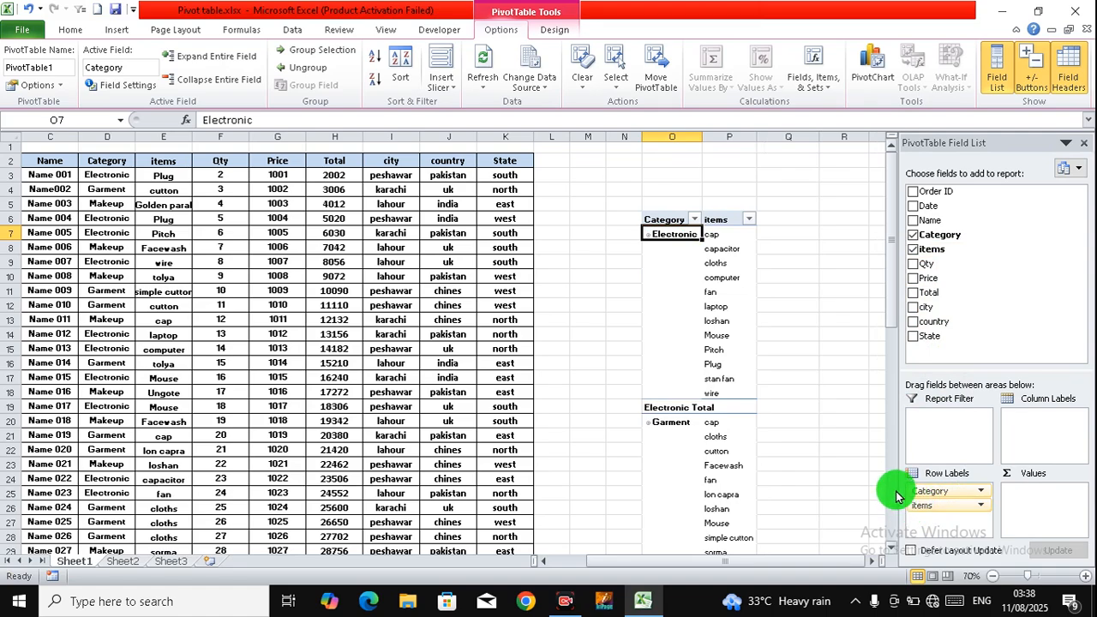
- Collapse the items under the Electronic category and expand them again
{"action": "scroll", "coordinate": [811, 392], "scroll_direction": "up", "scroll_amount": 3, "text": "ctrl"}
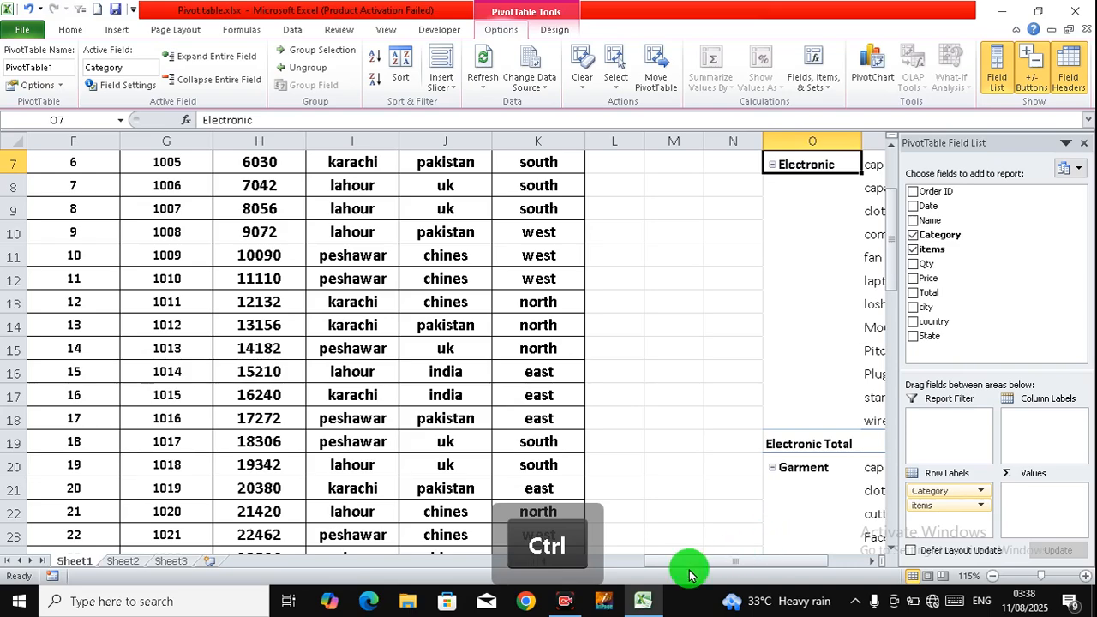
{"action": "left_click_drag", "start_coordinate": [686, 568], "coordinate": [705, 568]}
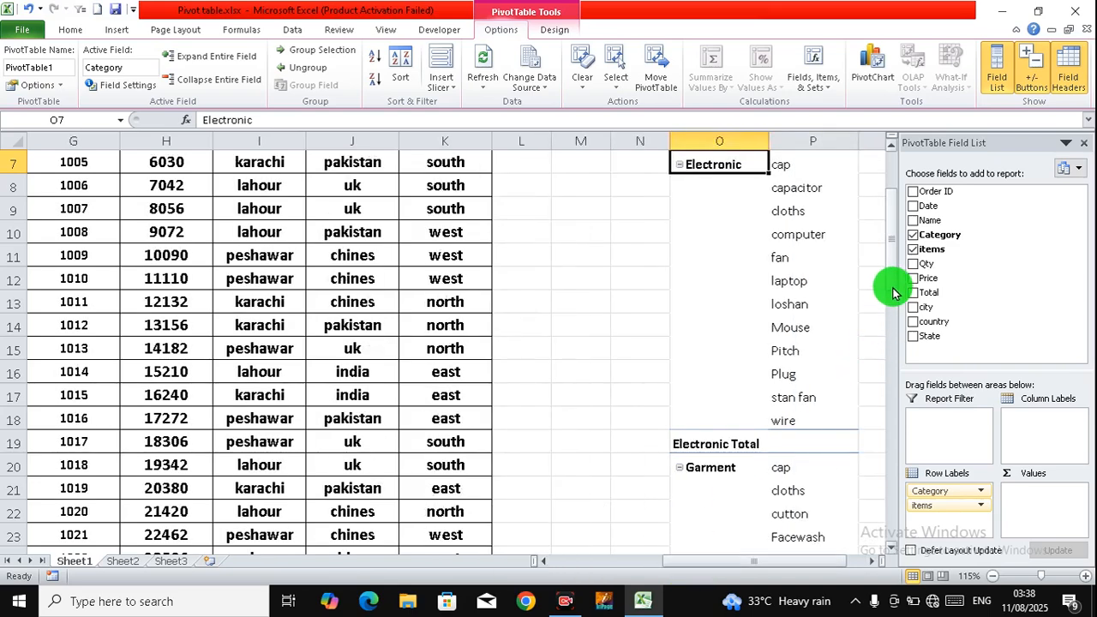
{"action": "left_click_drag", "start_coordinate": [886, 286], "coordinate": [874, 254]}
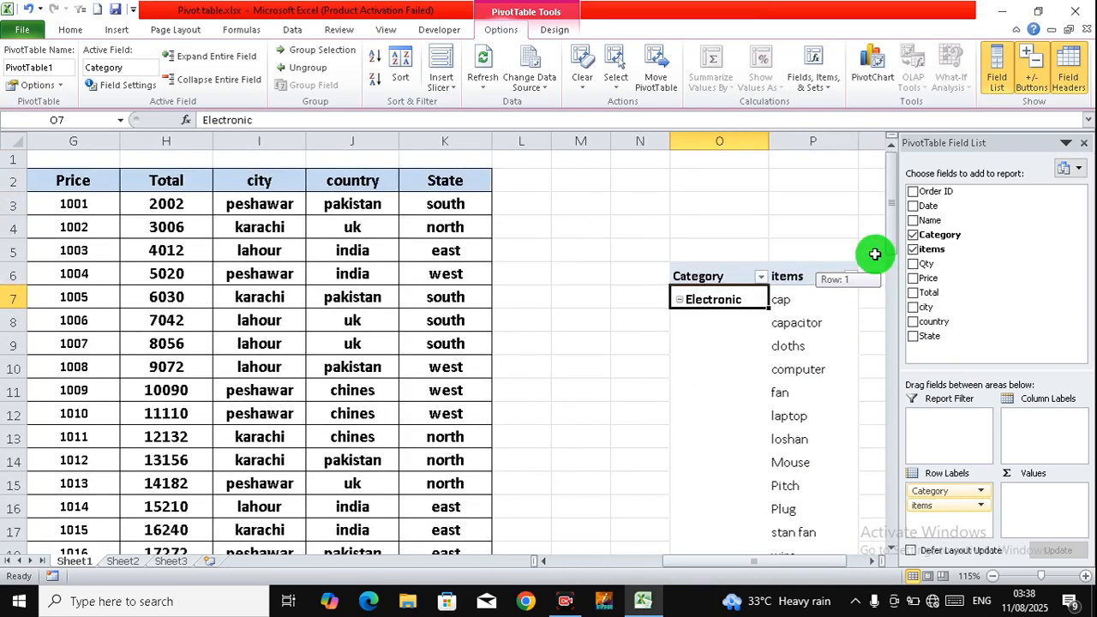
{"action": "left_click", "coordinate": [682, 302]}
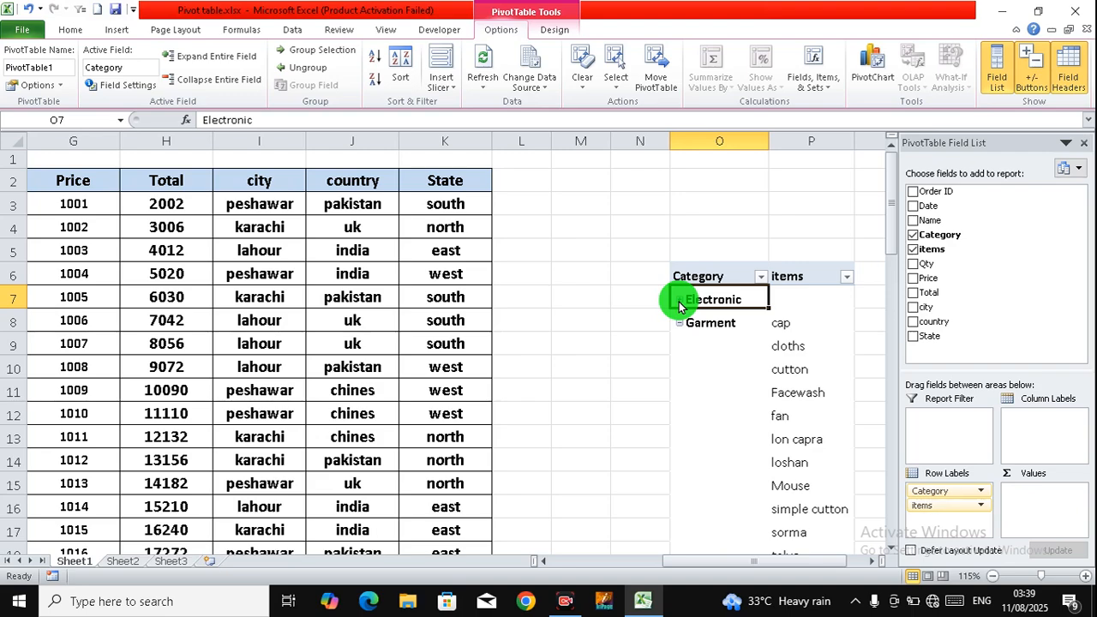
{"action": "left_click", "coordinate": [681, 302]}
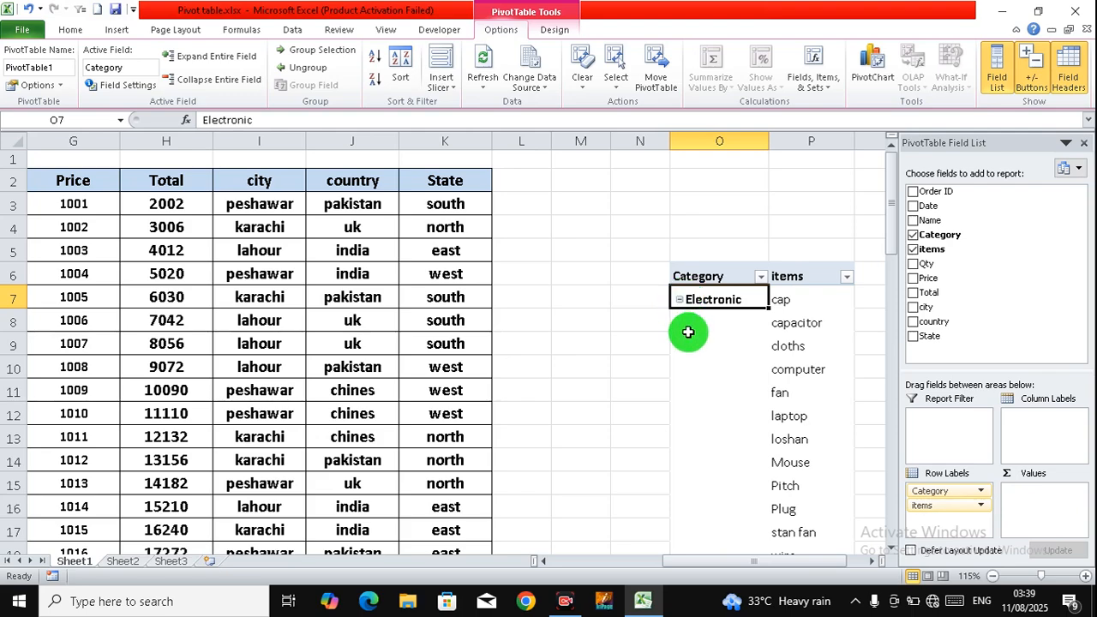
- Disable Show expand/collapse buttons in the PivotTable's display options
{"action": "left_click", "coordinate": [707, 336]}
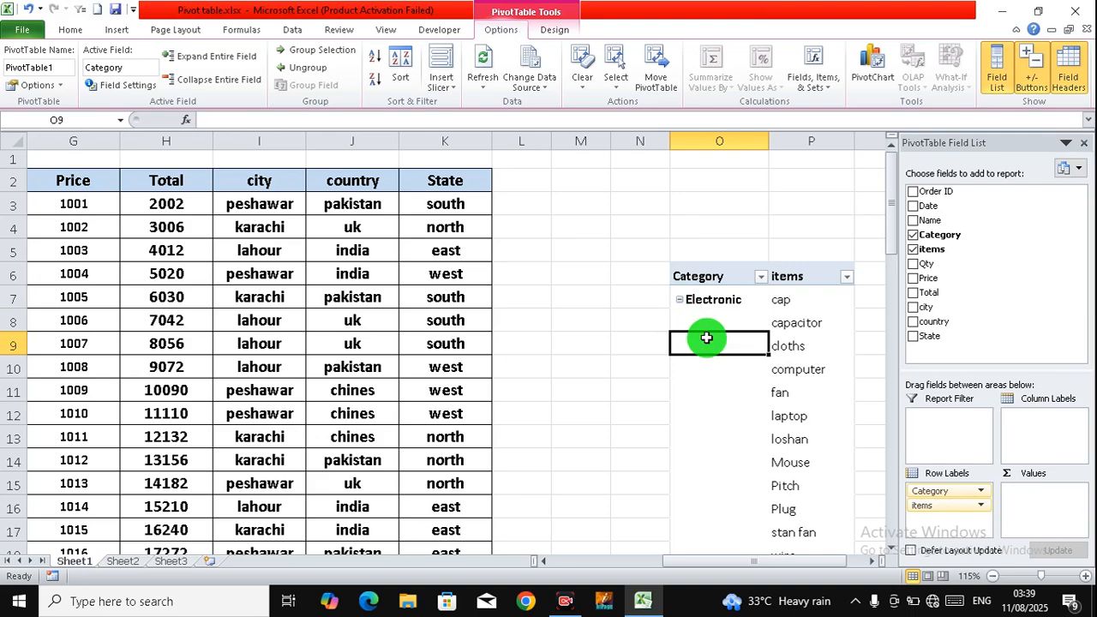
{"action": "right_click", "coordinate": [707, 337]}
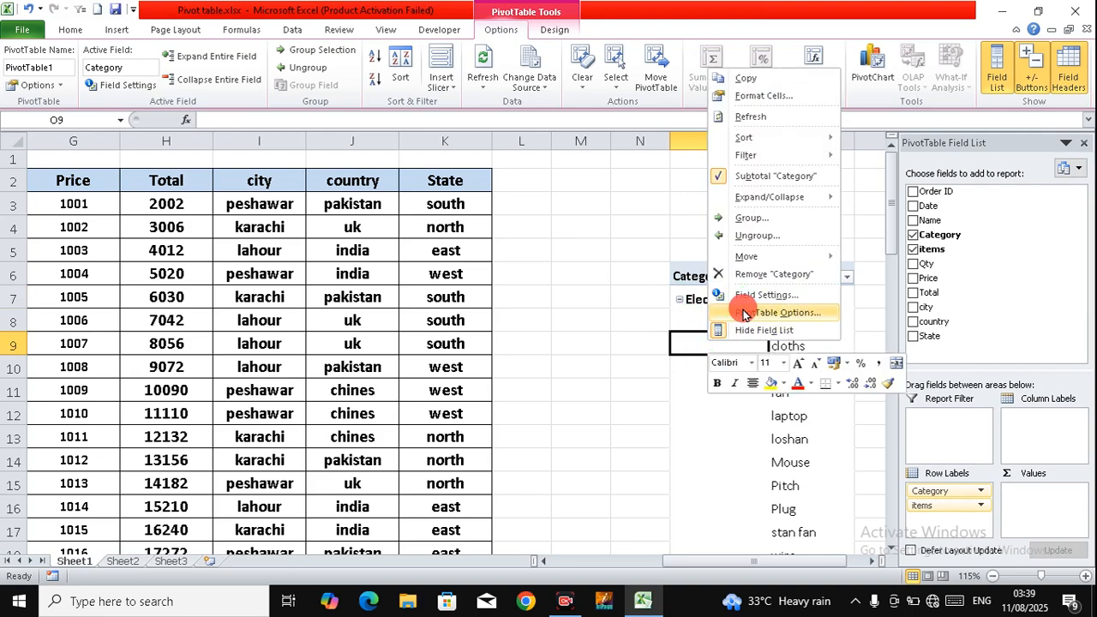
{"action": "left_click", "coordinate": [742, 313]}
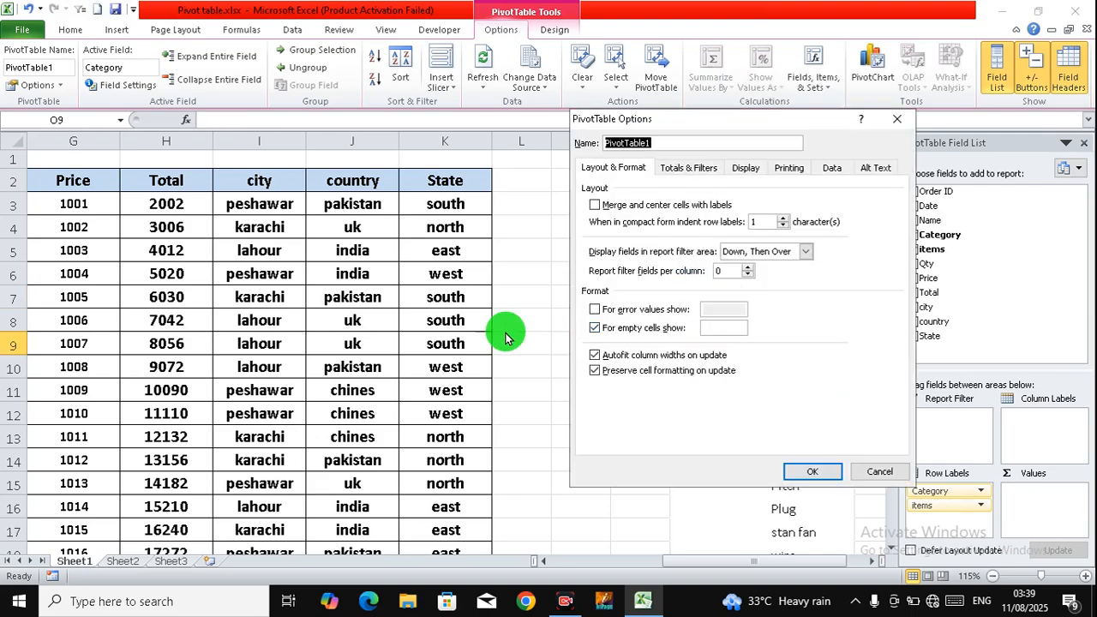
{"action": "left_click", "coordinate": [739, 169]}
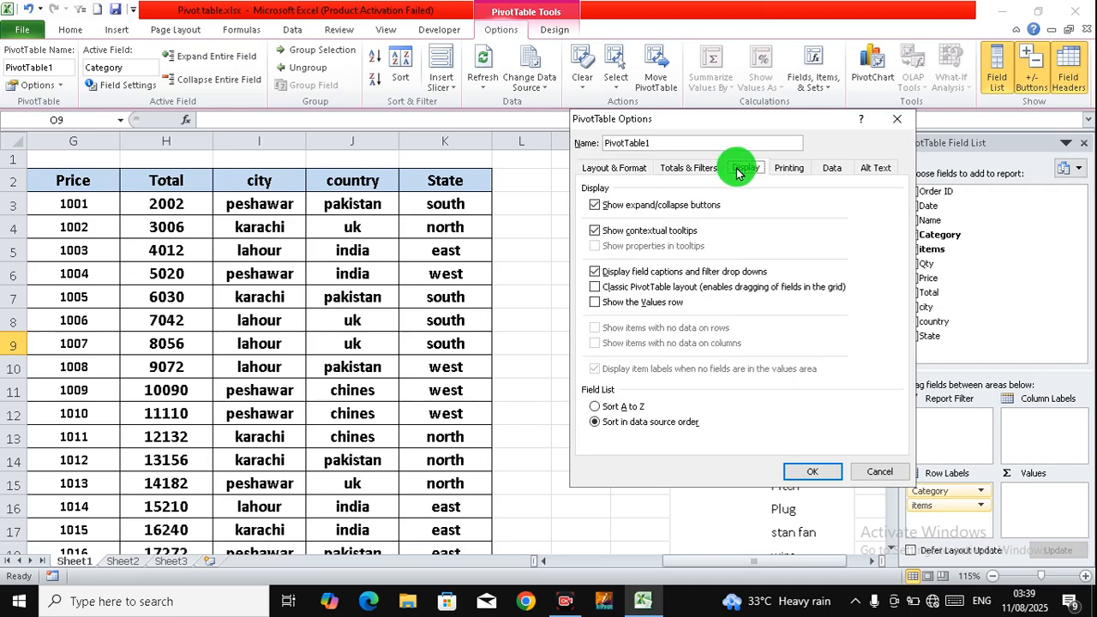
{"action": "left_click", "coordinate": [655, 214]}
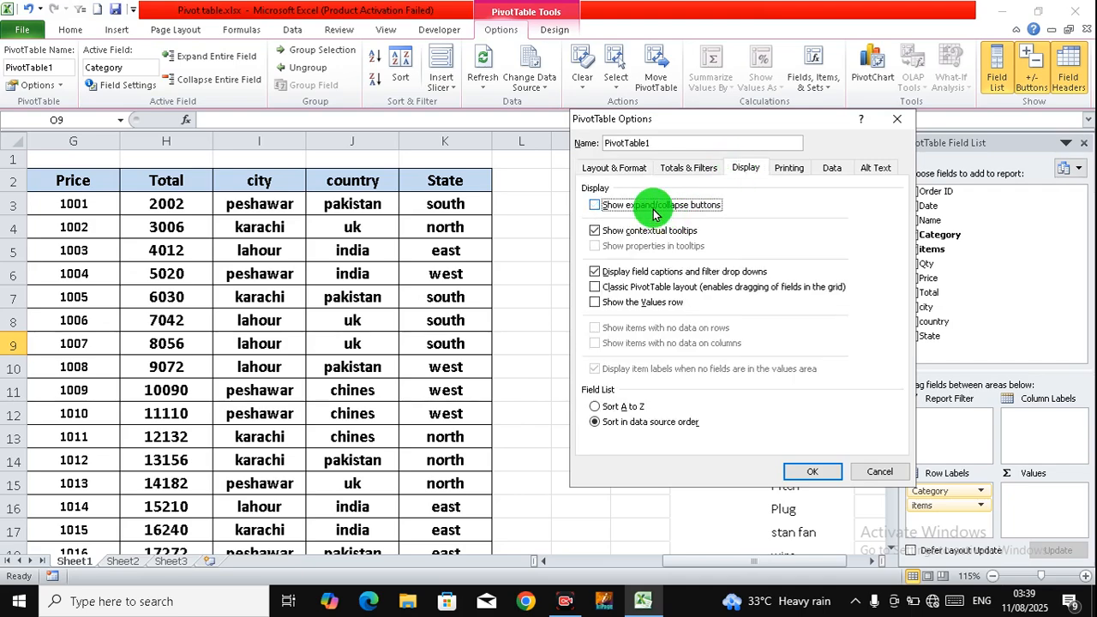
{"action": "left_click", "coordinate": [813, 472]}
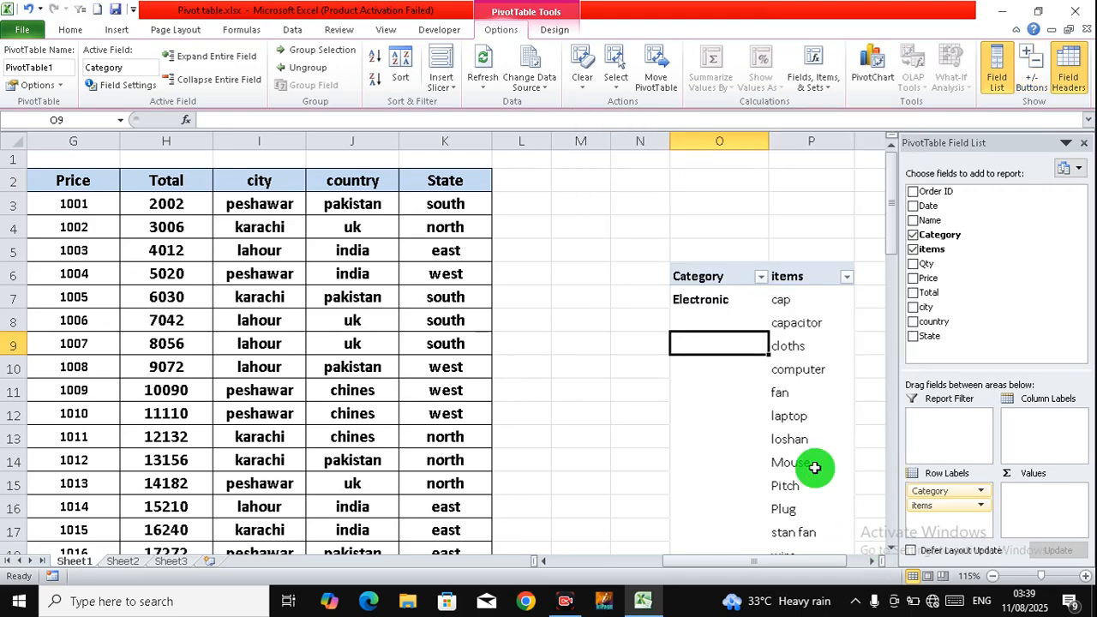
- Collapse and re-expand the Electronic category directly from its label cell
{"action": "double_click", "coordinate": [696, 299]}
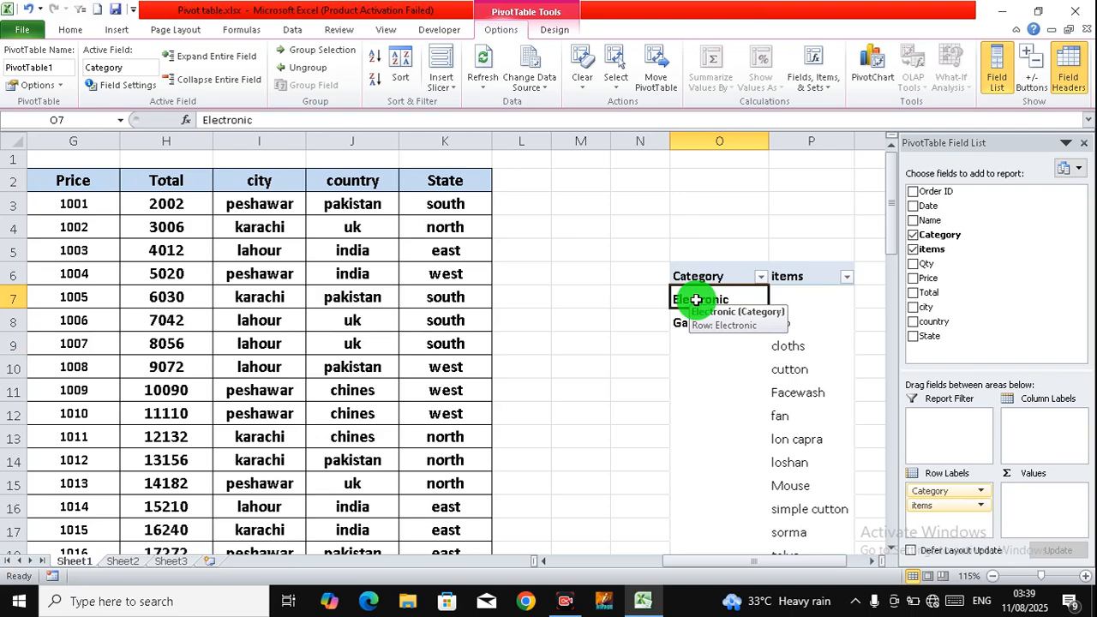
{"action": "double_click", "coordinate": [696, 299]}
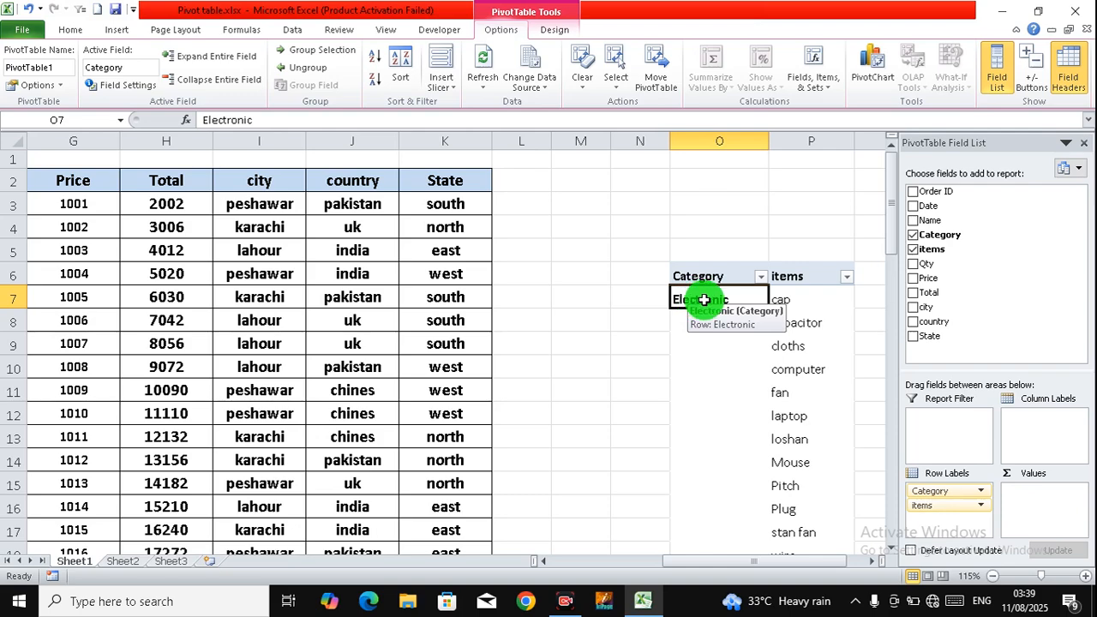
- Enable Show expand/collapse buttons in the PivotTable's display options
{"action": "left_click", "coordinate": [705, 339]}
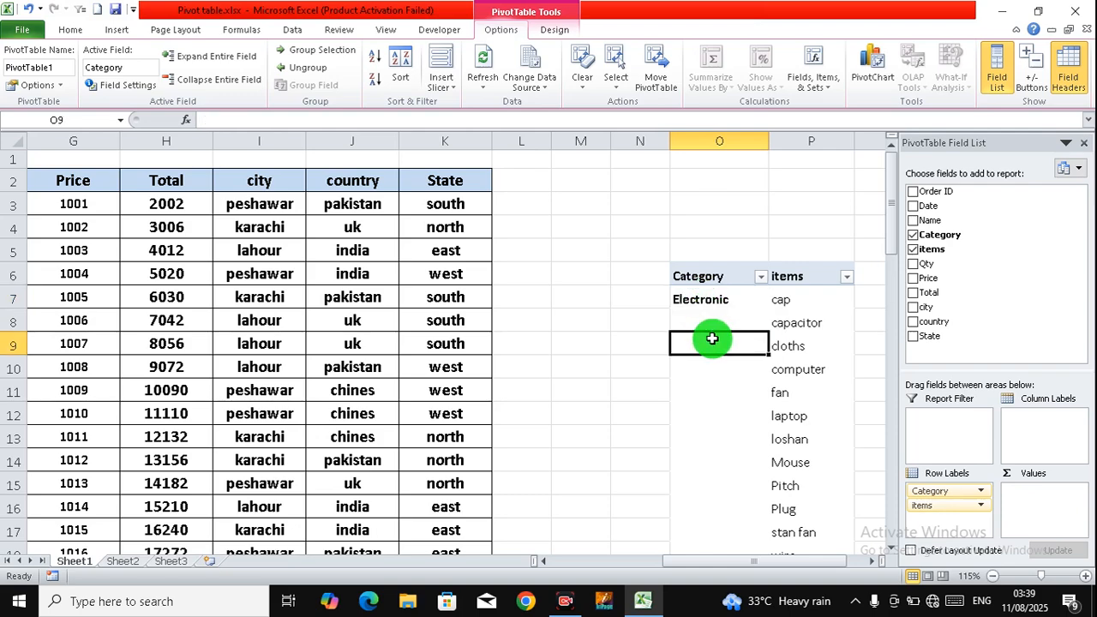
{"action": "right_click", "coordinate": [714, 348]}
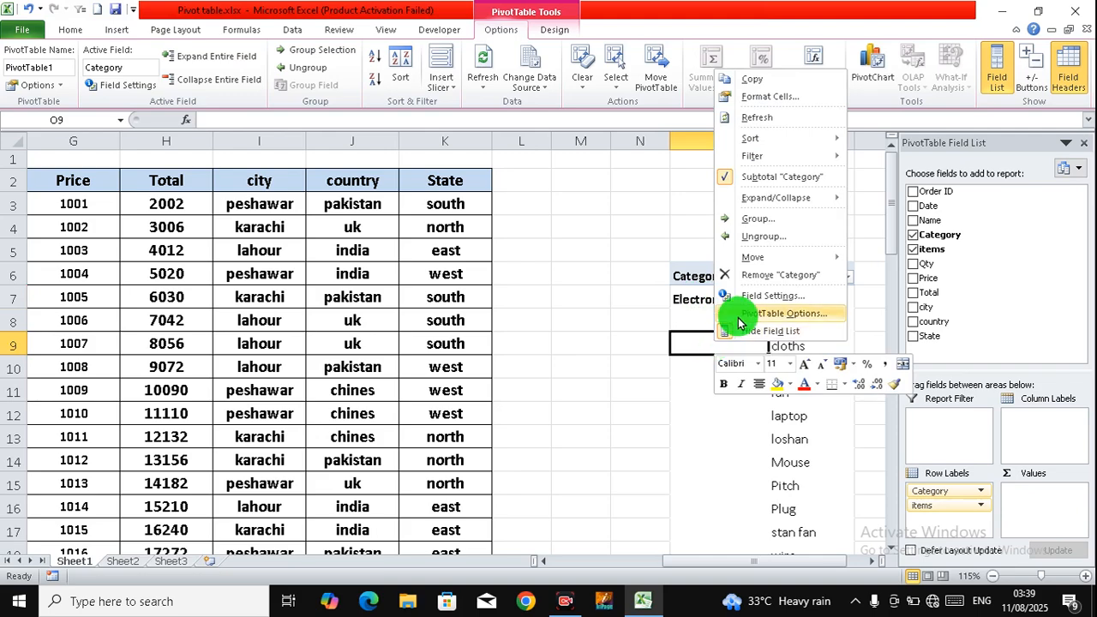
{"action": "left_click", "coordinate": [739, 319]}
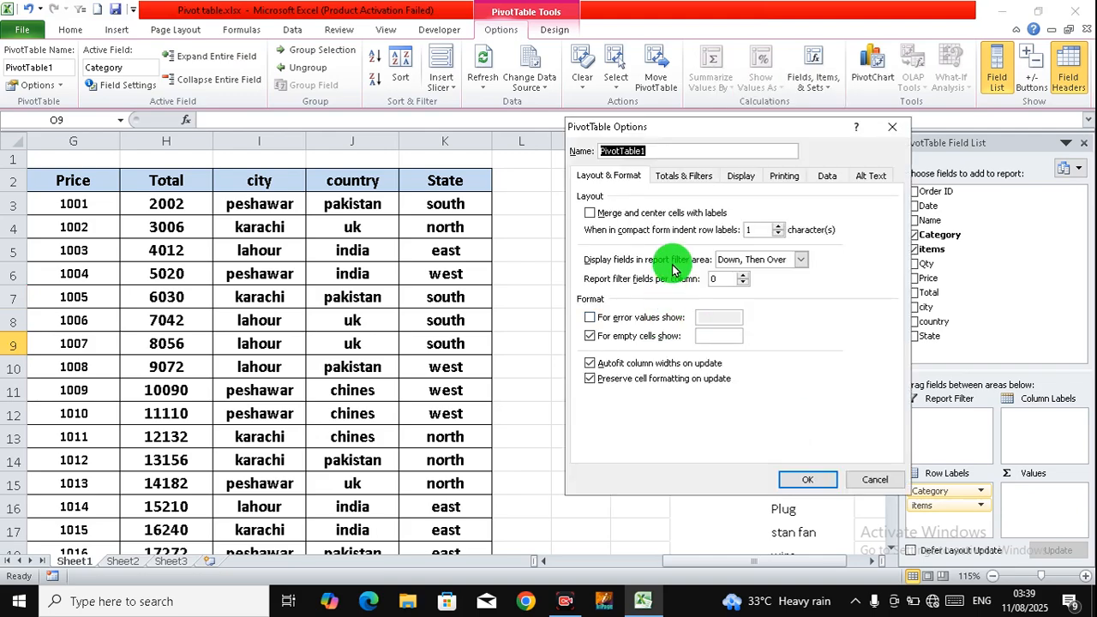
{"action": "left_click", "coordinate": [740, 177]}
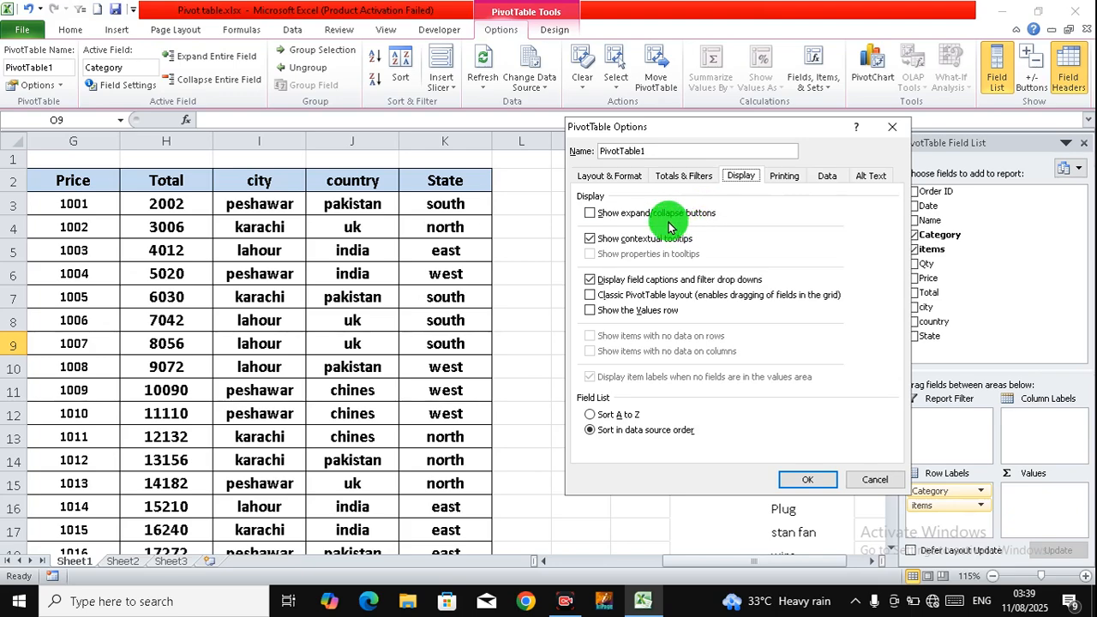
{"action": "left_click", "coordinate": [668, 214]}
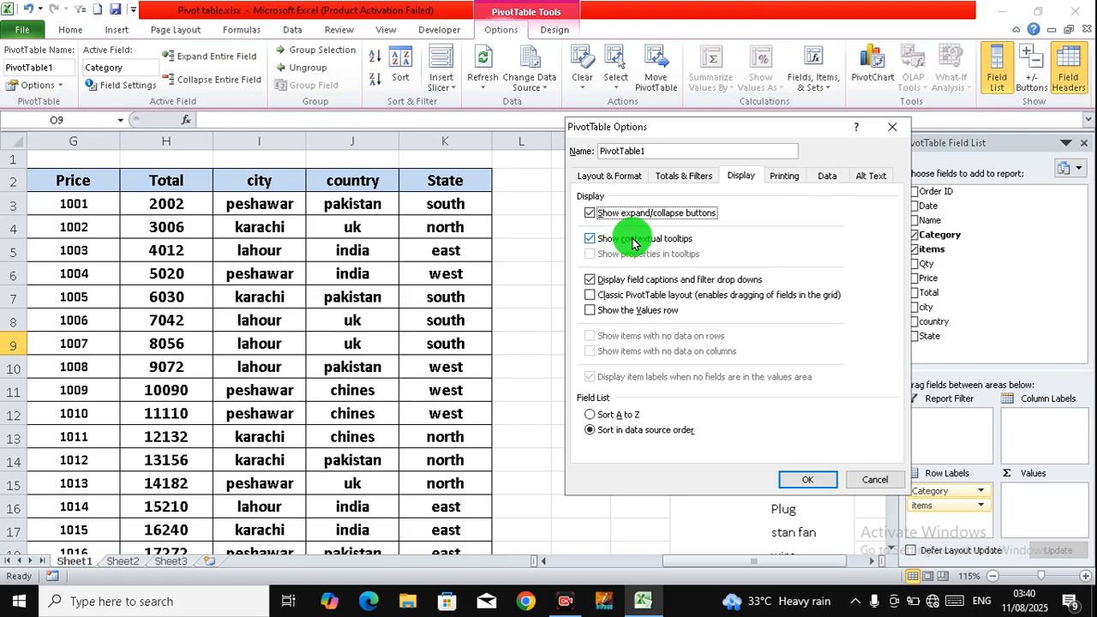
{"action": "left_click", "coordinate": [814, 481]}
- Check the contextual tooltip on the computer item and disable Show contextual tooltips in the PivotTable's display options
{"action": "left_click", "coordinate": [783, 348]}
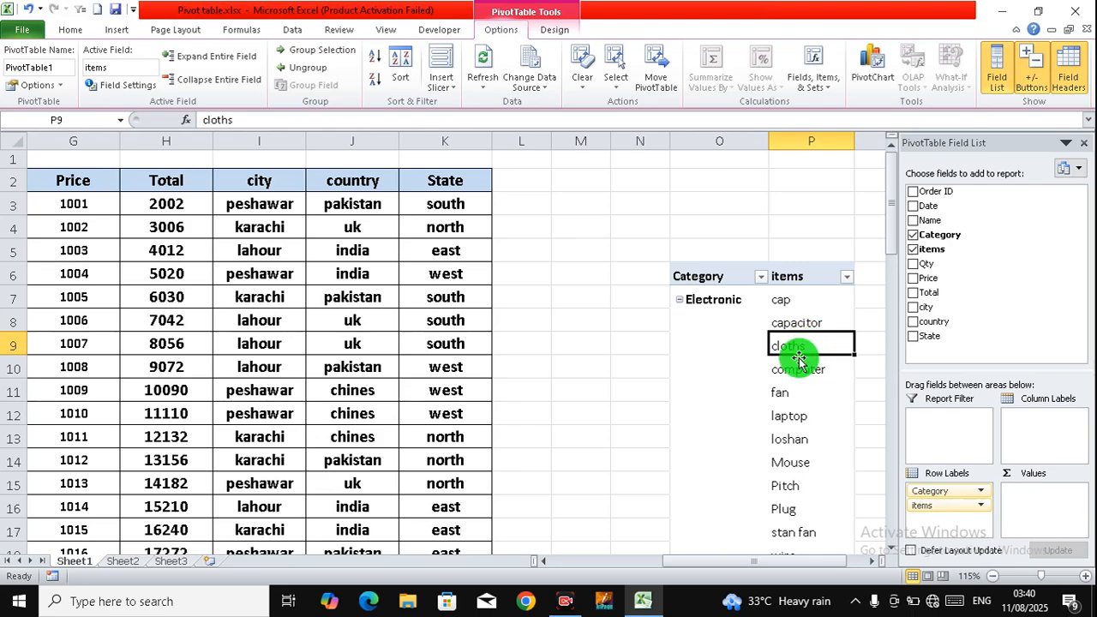
{"action": "left_click", "coordinate": [798, 370]}
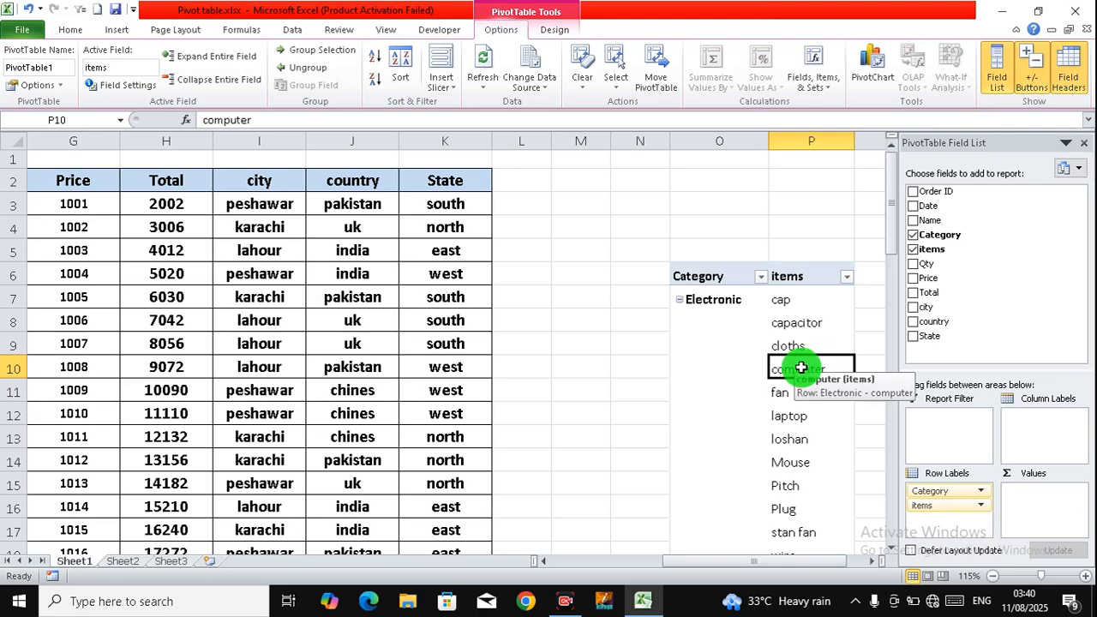
{"action": "right_click", "coordinate": [801, 368]}
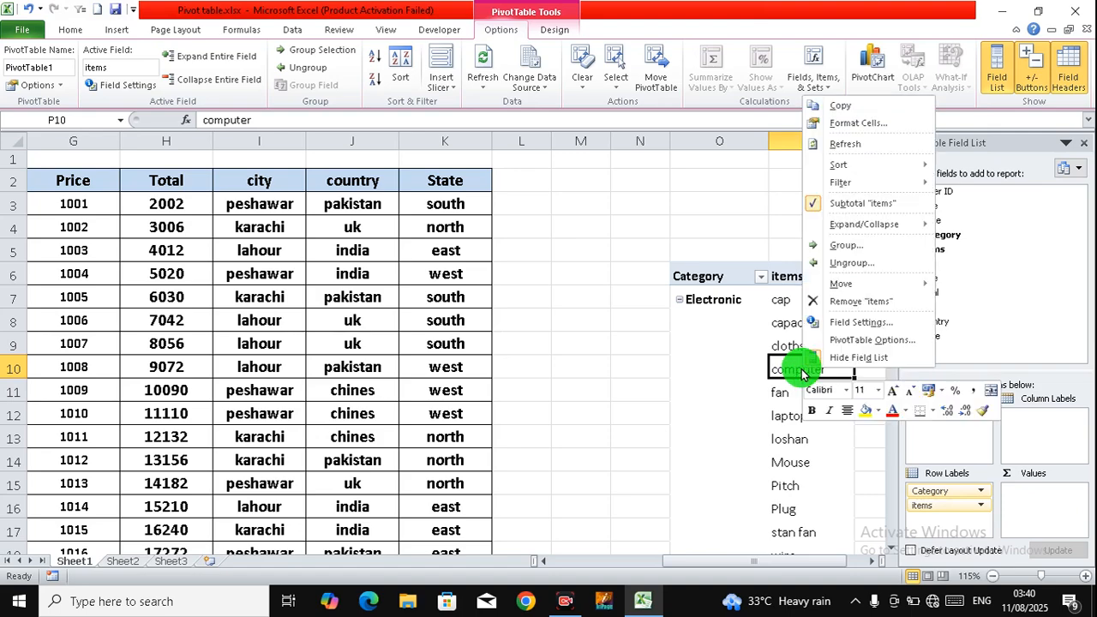
{"action": "left_click", "coordinate": [840, 341]}
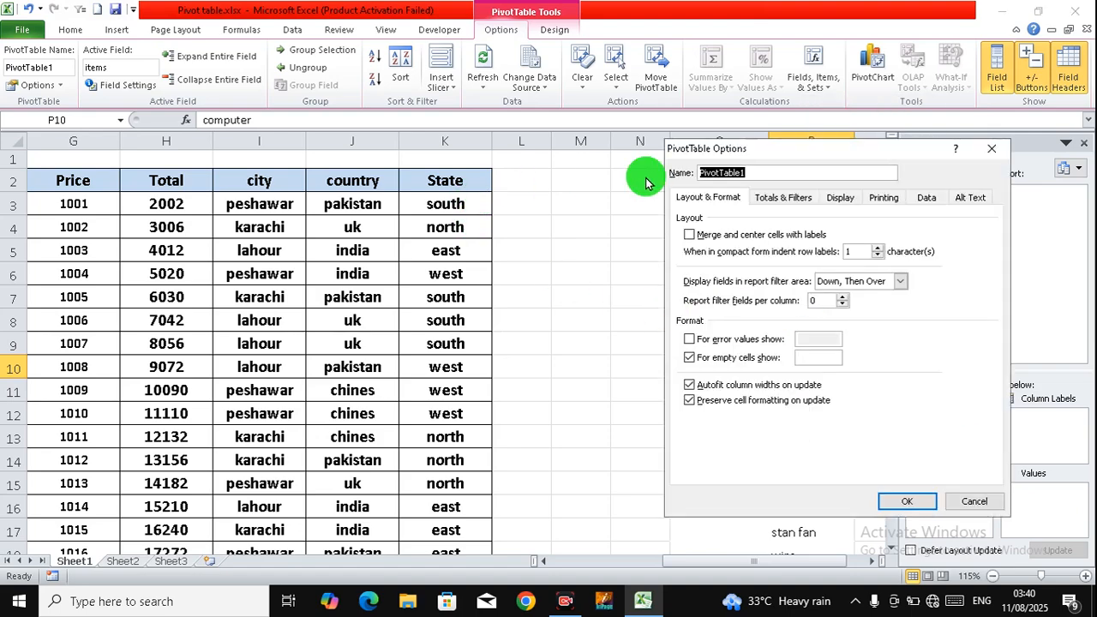
{"action": "left_click", "coordinate": [843, 198]}
{"action": "left_click", "coordinate": [757, 261]}
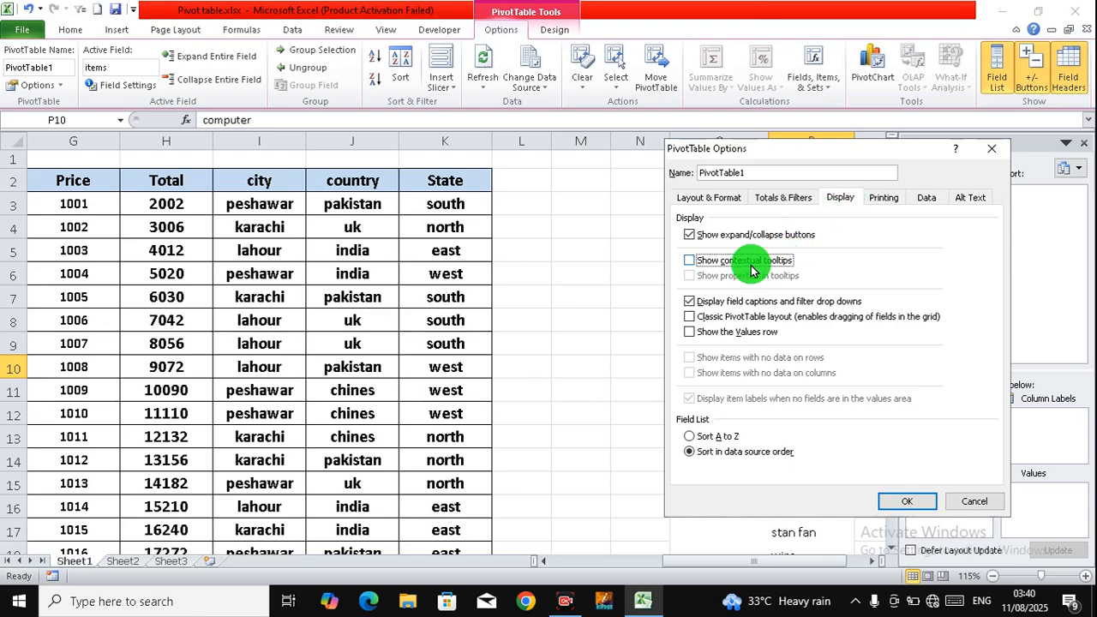
{"action": "left_click", "coordinate": [896, 504]}
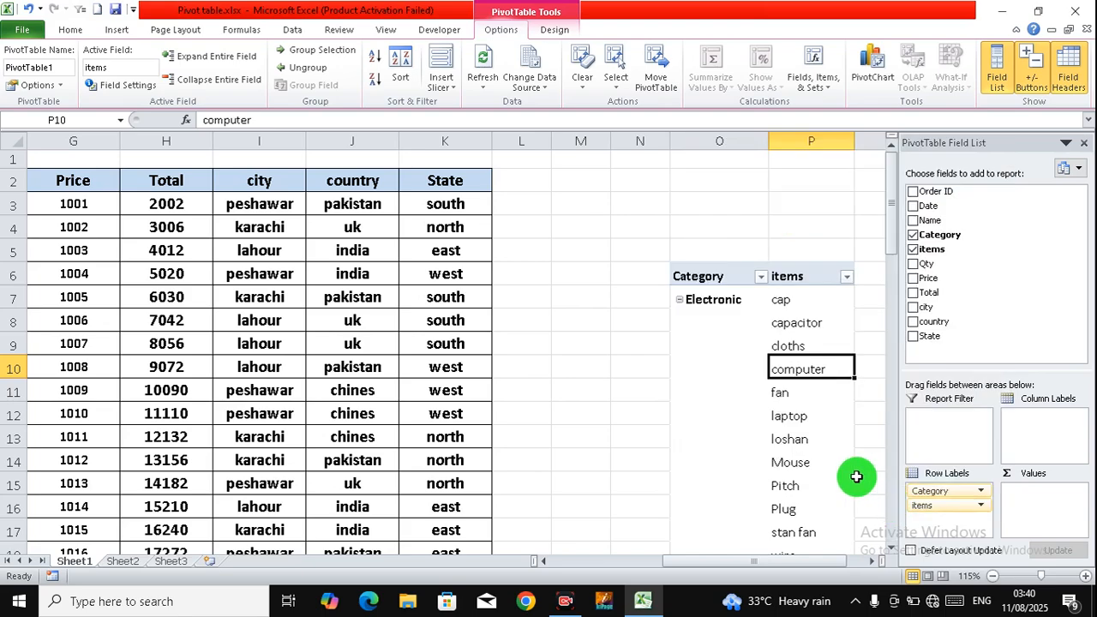
- Remove the items field from the PivotTable's row labels and add Qty as a summed value field
{"action": "scroll", "coordinate": [815, 472], "scroll_direction": "down", "scroll_amount": 1, "text": "ctrl"}
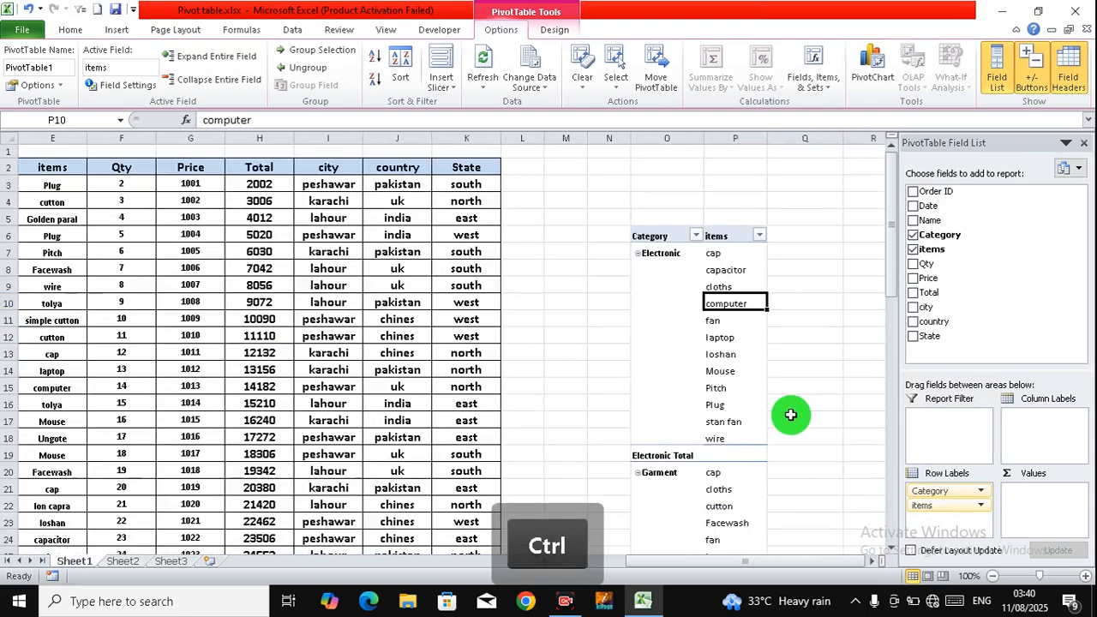
{"action": "scroll", "coordinate": [784, 411], "scroll_direction": "down", "scroll_amount": 1, "text": "ctrl"}
{"action": "left_click_drag", "start_coordinate": [926, 519], "coordinate": [836, 420]}
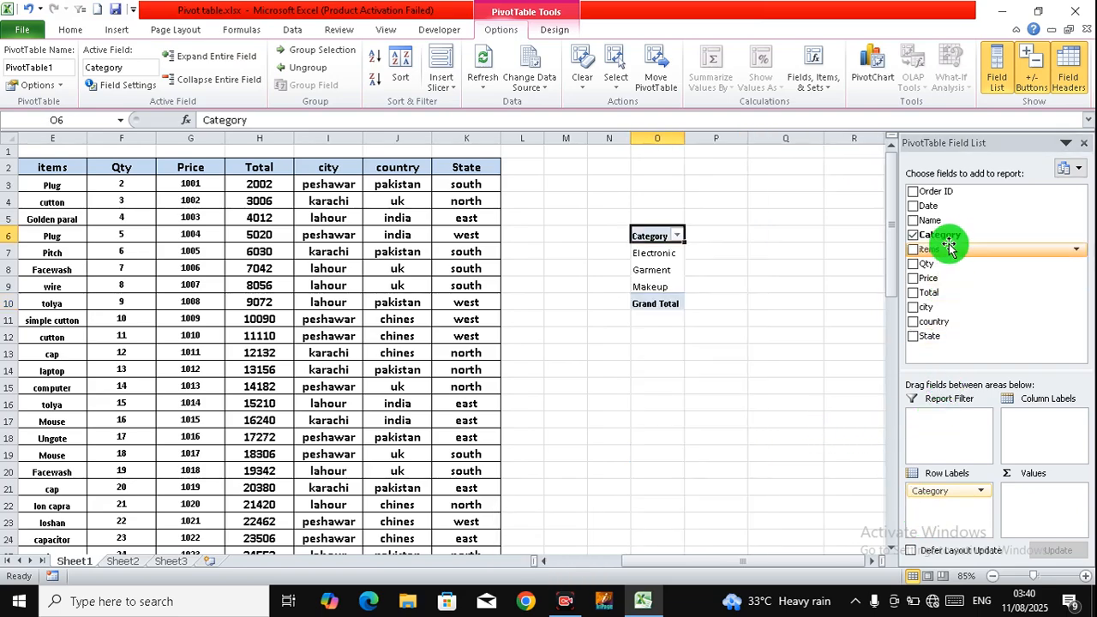
{"action": "left_click_drag", "start_coordinate": [947, 268], "coordinate": [1031, 488]}
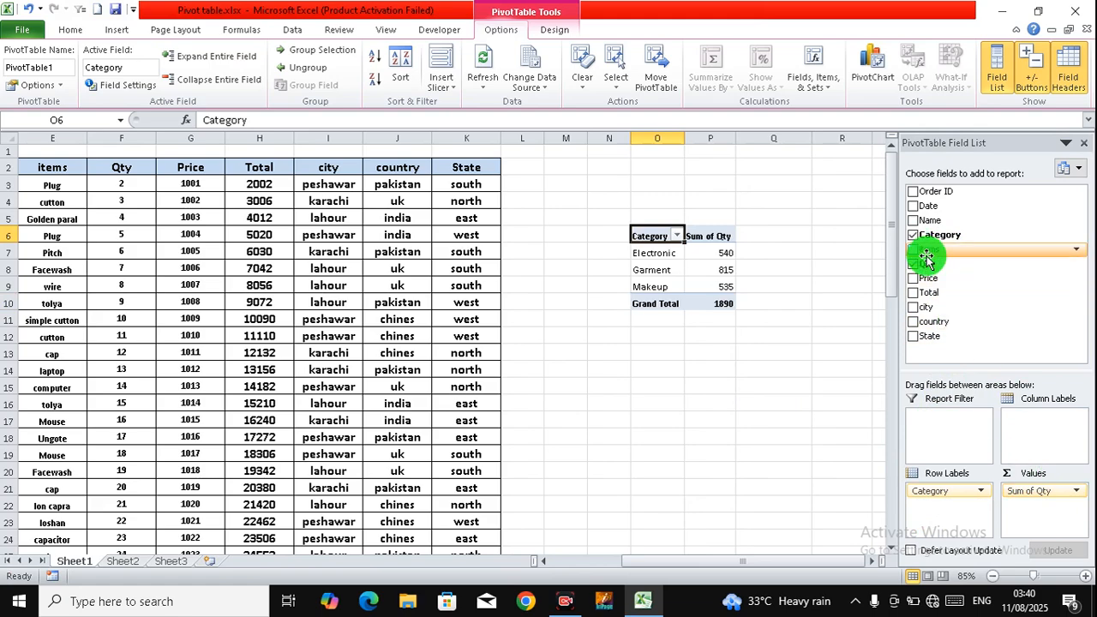
- Enable Show contextual tooltips in the PivotTable's display options
{"action": "left_click", "coordinate": [701, 267]}
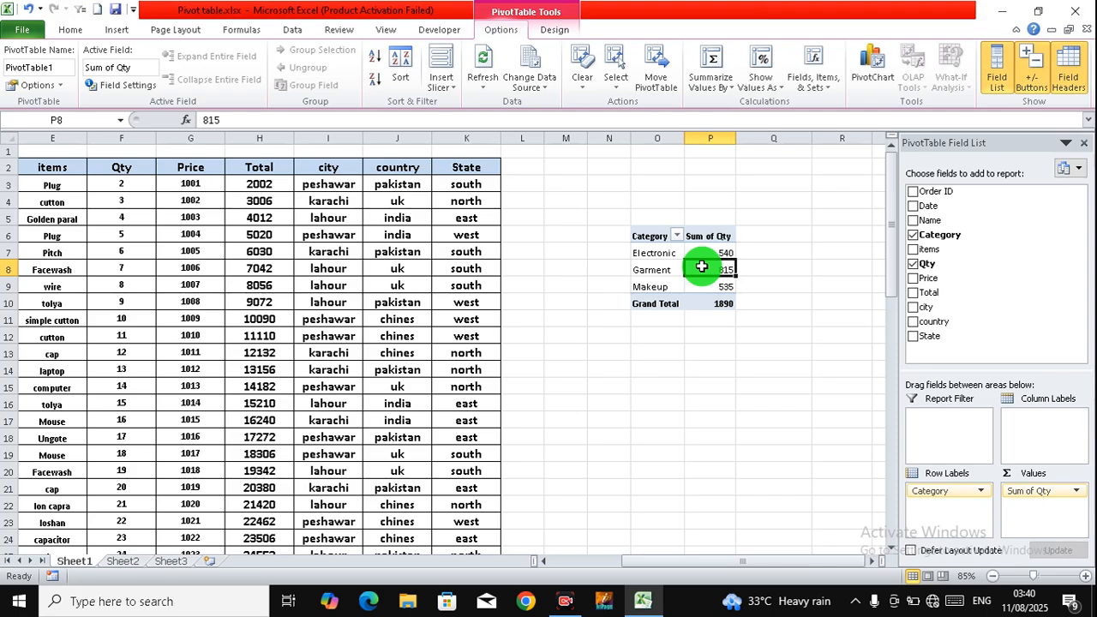
{"action": "right_click", "coordinate": [701, 266]}
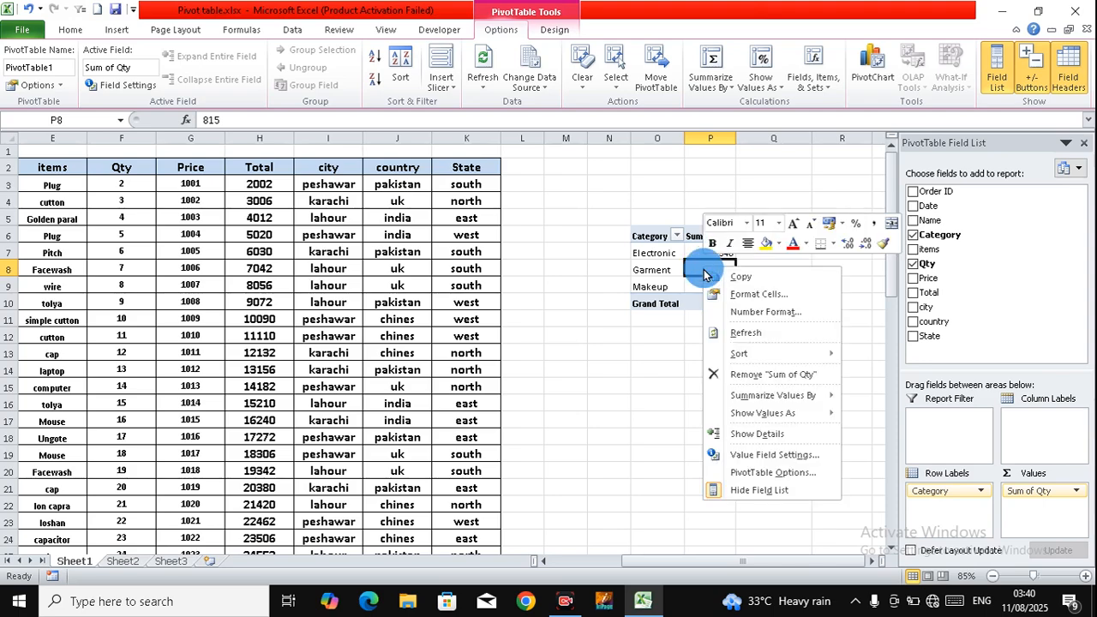
{"action": "left_click", "coordinate": [748, 472]}
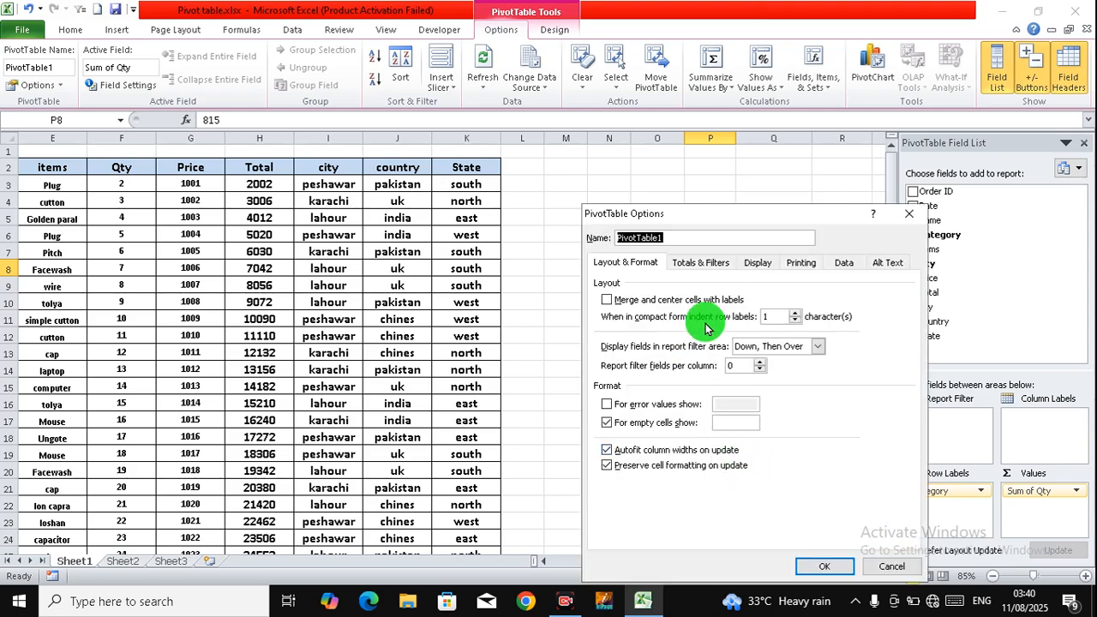
{"action": "left_click", "coordinate": [762, 265]}
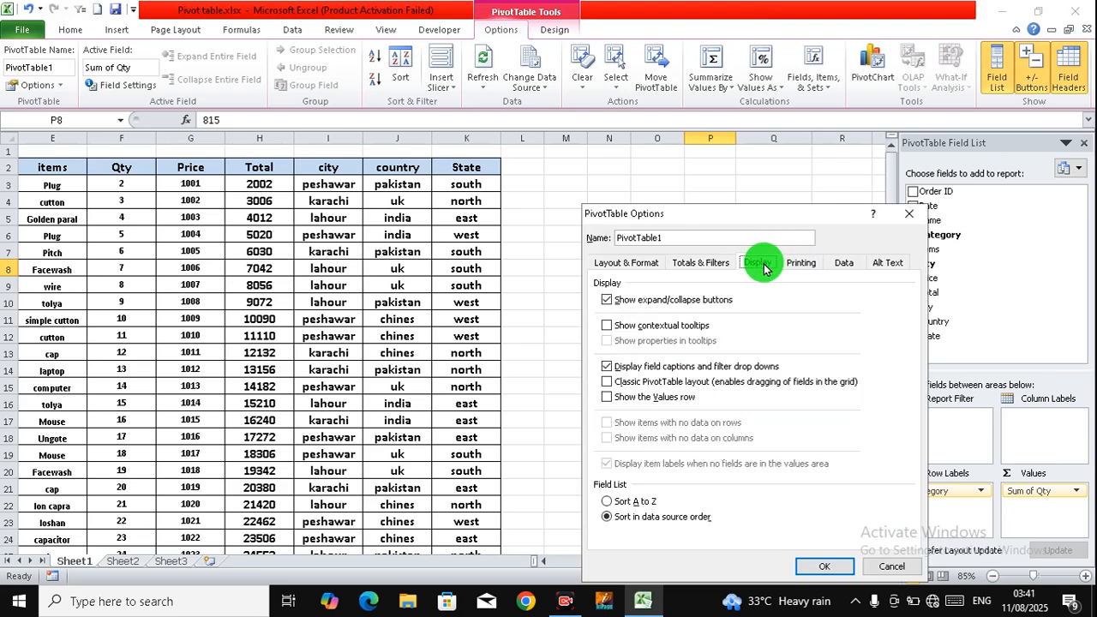
{"action": "left_click", "coordinate": [639, 325]}
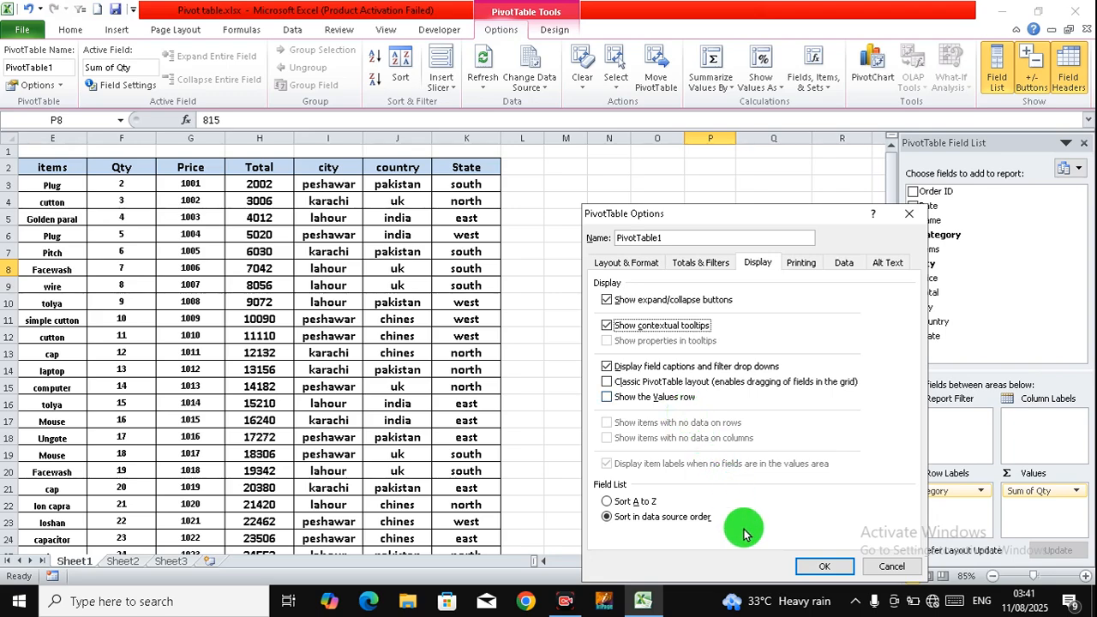
{"action": "left_click_drag", "start_coordinate": [809, 213], "coordinate": [766, 201]}
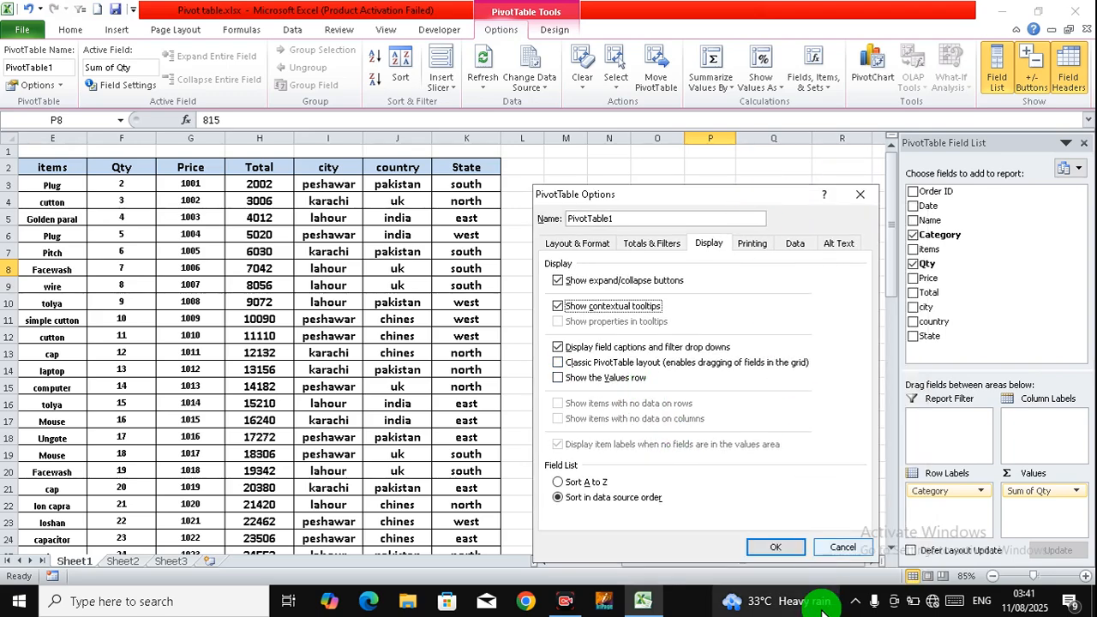
{"action": "left_click", "coordinate": [781, 542]}
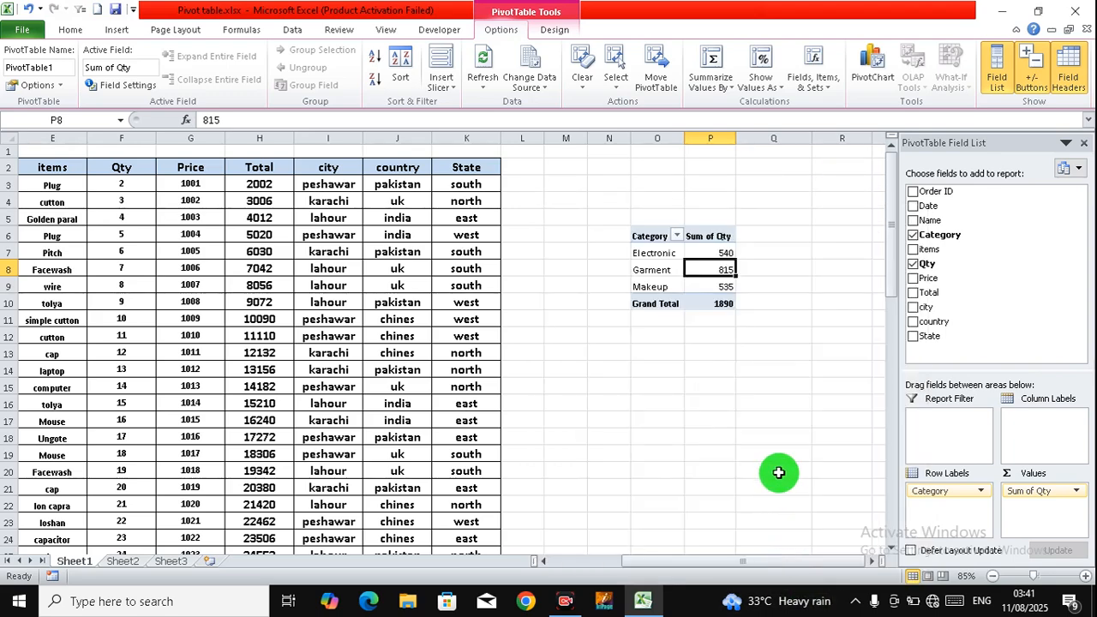
- Disable Show contextual tooltips in the PivotTable's display options, starting from Garment's Sum of Qty cell
{"action": "mouse_move", "coordinate": [717, 269]}
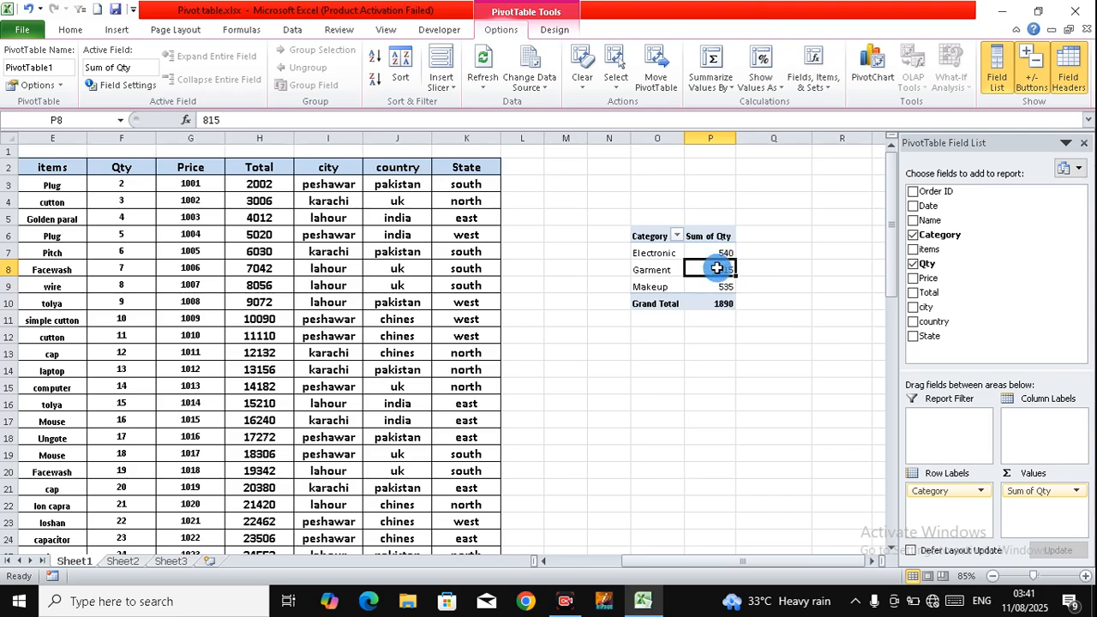
{"action": "right_click", "coordinate": [717, 270]}
{"action": "left_click", "coordinate": [699, 473]}
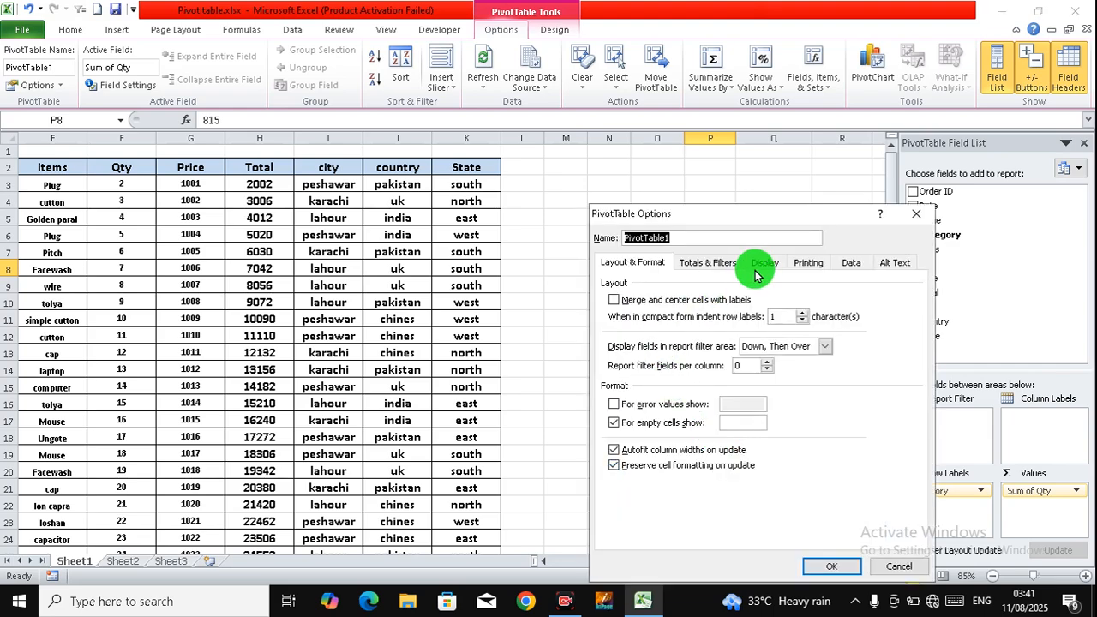
{"action": "left_click", "coordinate": [761, 263]}
{"action": "left_click", "coordinate": [667, 329]}
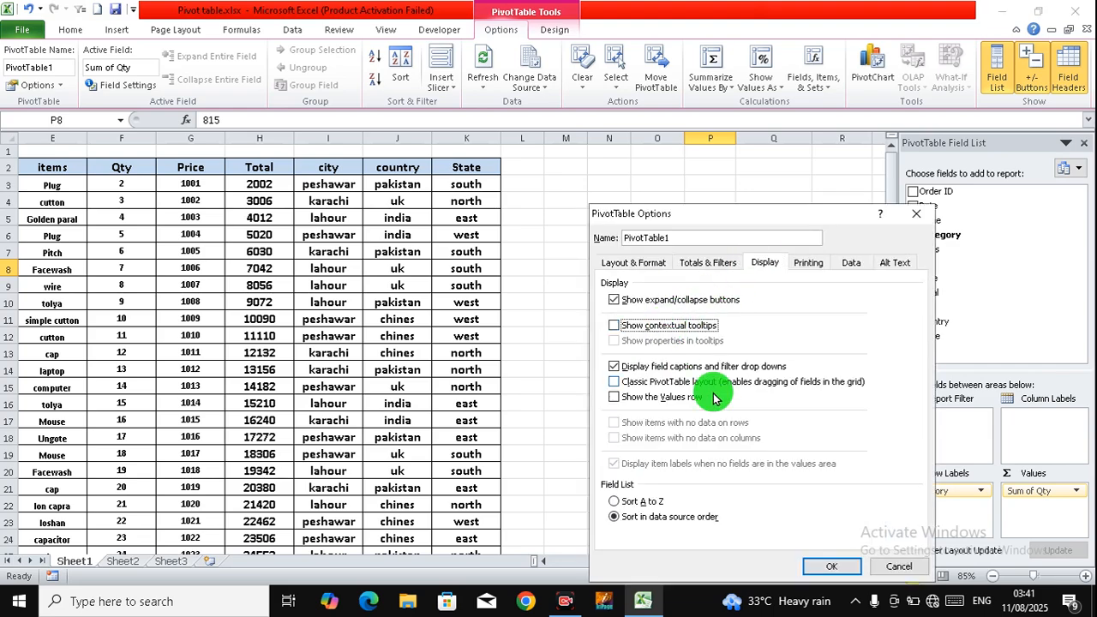
{"action": "left_click_drag", "start_coordinate": [837, 224], "coordinate": [706, 149]}
{"action": "left_click", "coordinate": [715, 496]}
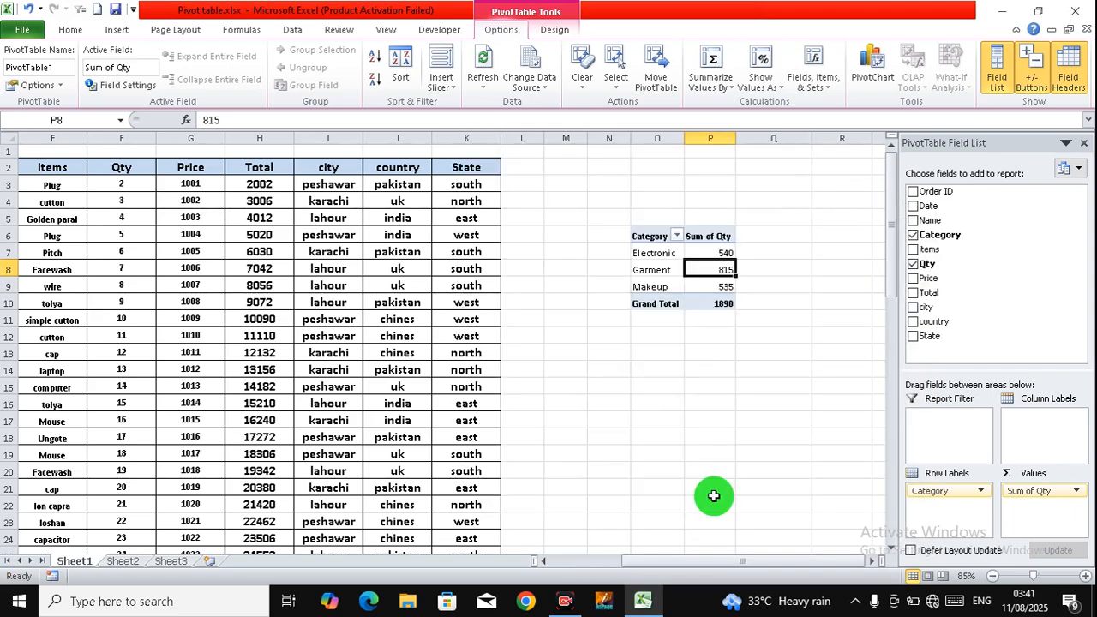
- Examine the field captions and filter drop-downs setting in the PivotTable's display options
{"action": "right_click", "coordinate": [666, 267]}
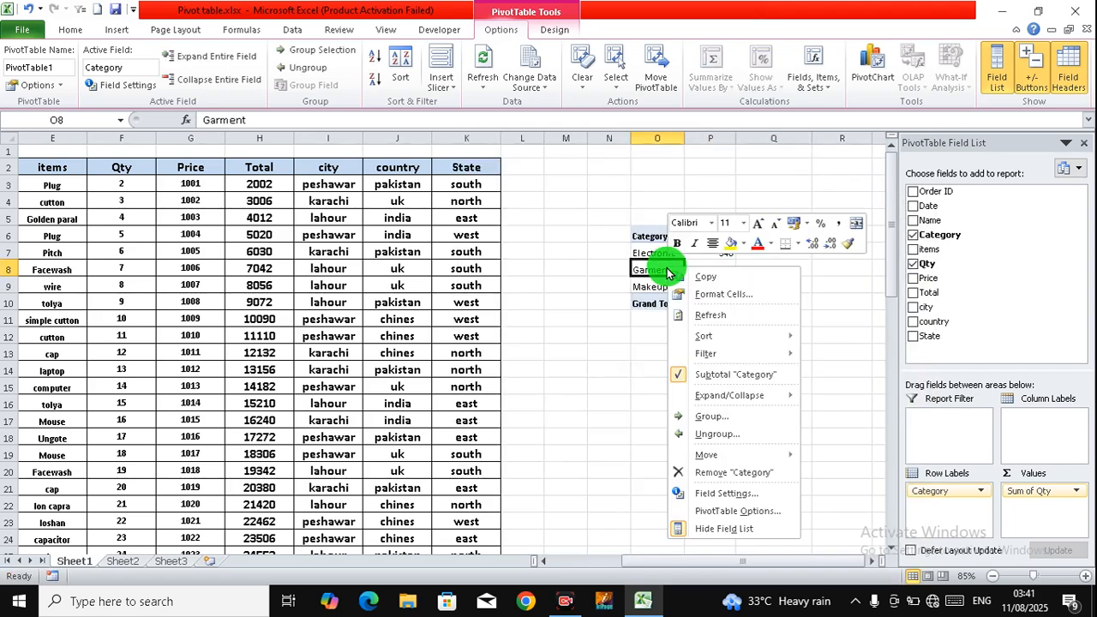
{"action": "left_click", "coordinate": [723, 512]}
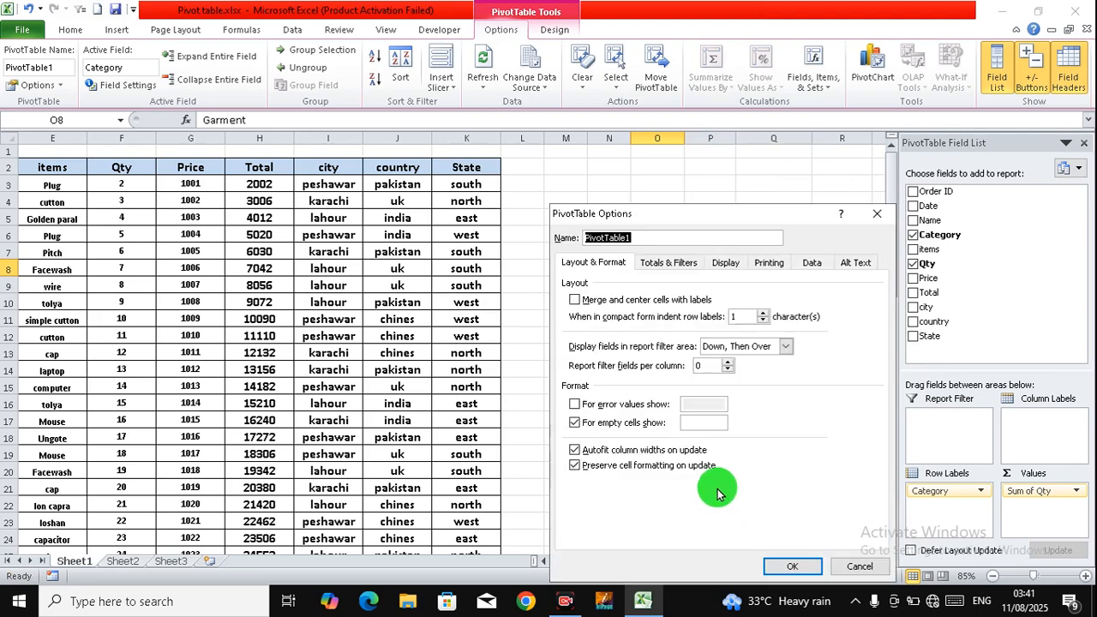
{"action": "left_click", "coordinate": [726, 263]}
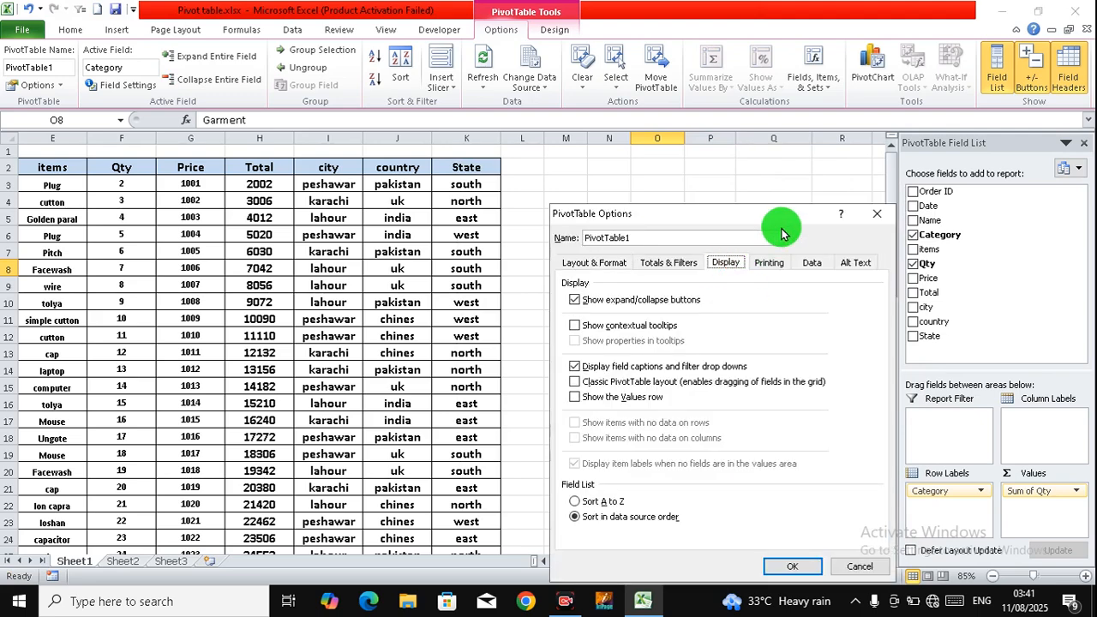
{"action": "left_click_drag", "start_coordinate": [784, 221], "coordinate": [611, 178]}
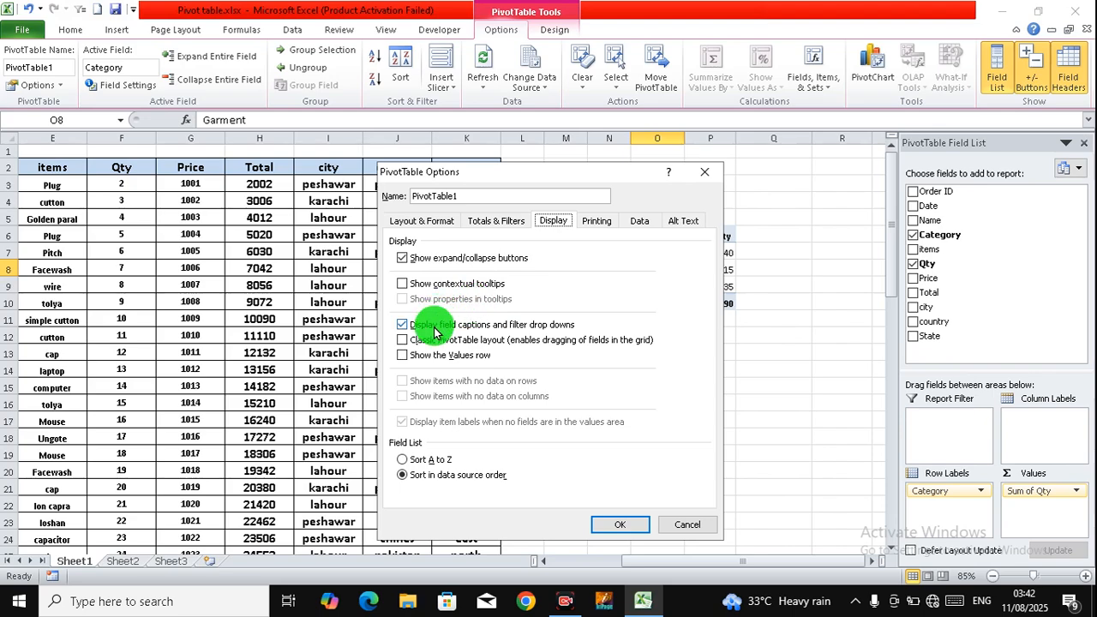
{"action": "left_click", "coordinate": [618, 524]}
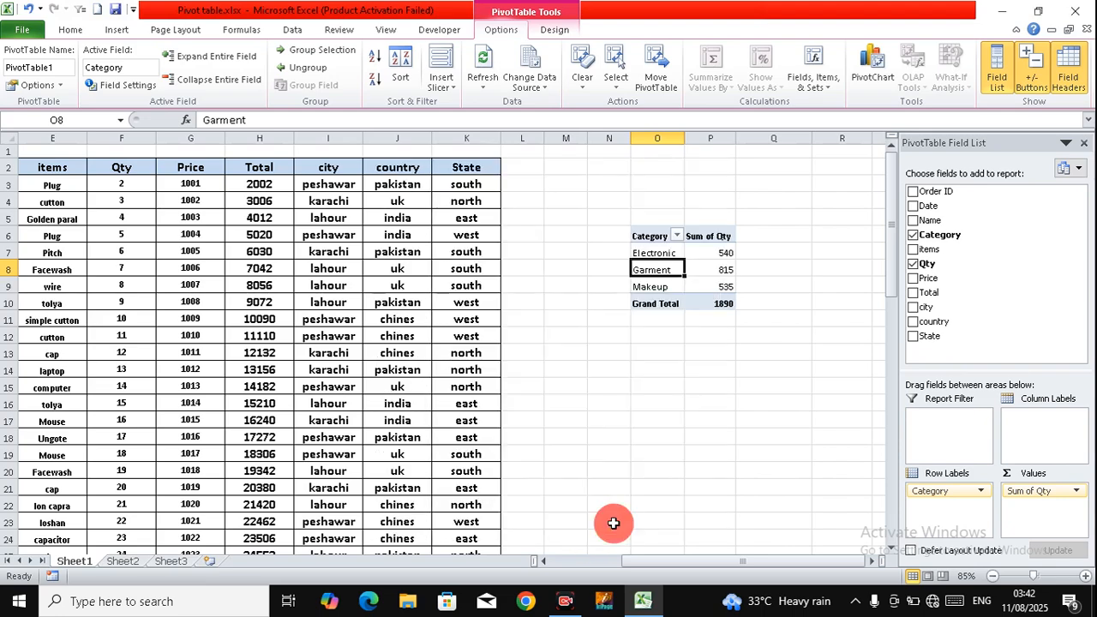
- Disable Display field captions and filter drop downs in the PivotTable's display options
{"action": "right_click", "coordinate": [658, 268]}
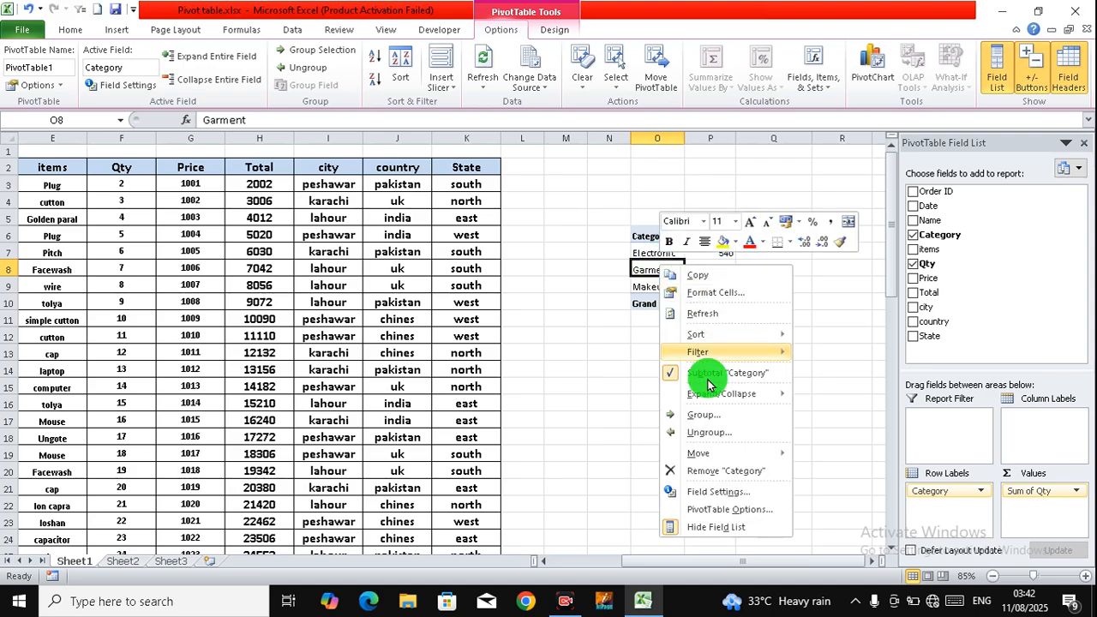
{"action": "left_click", "coordinate": [699, 509]}
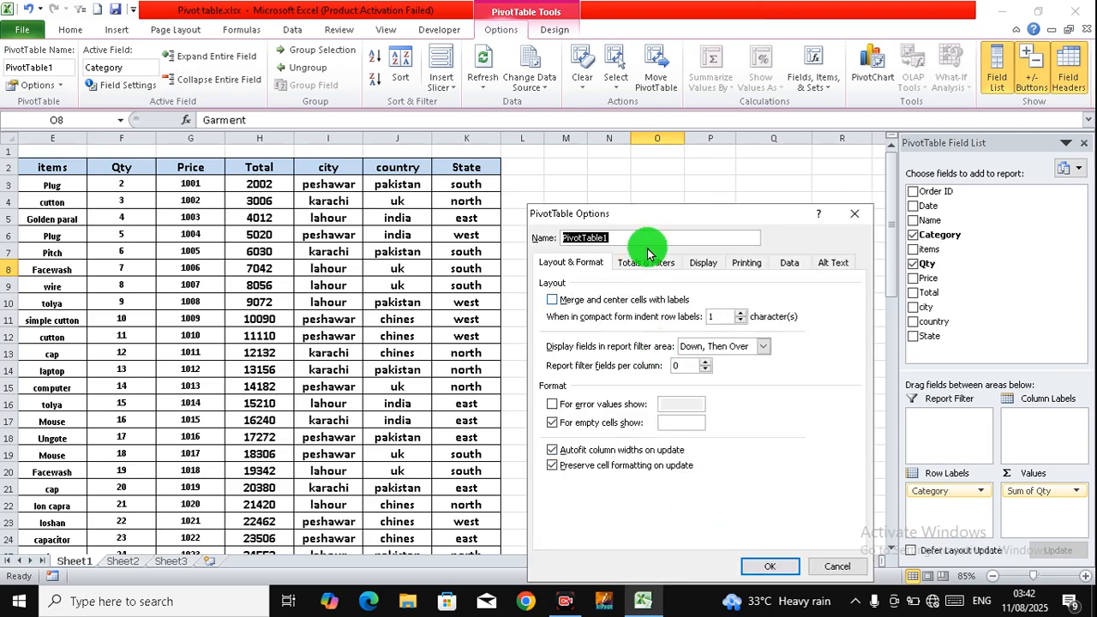
{"action": "left_click", "coordinate": [703, 262]}
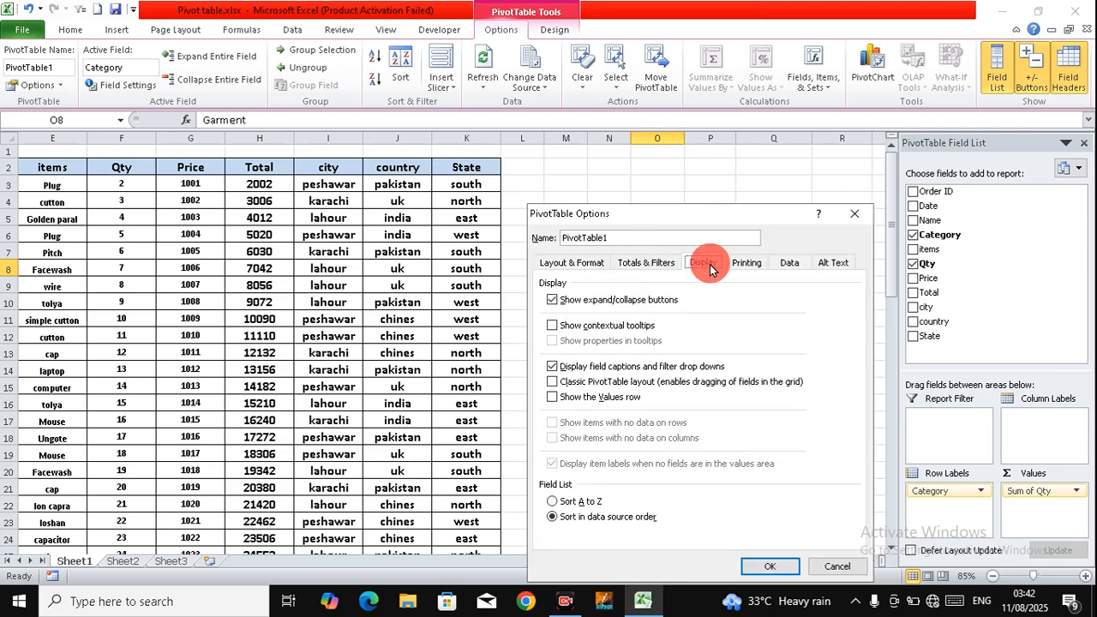
{"action": "left_click", "coordinate": [554, 367]}
{"action": "left_click_drag", "start_coordinate": [743, 209], "coordinate": [577, 135]}
{"action": "left_click", "coordinate": [600, 523]}
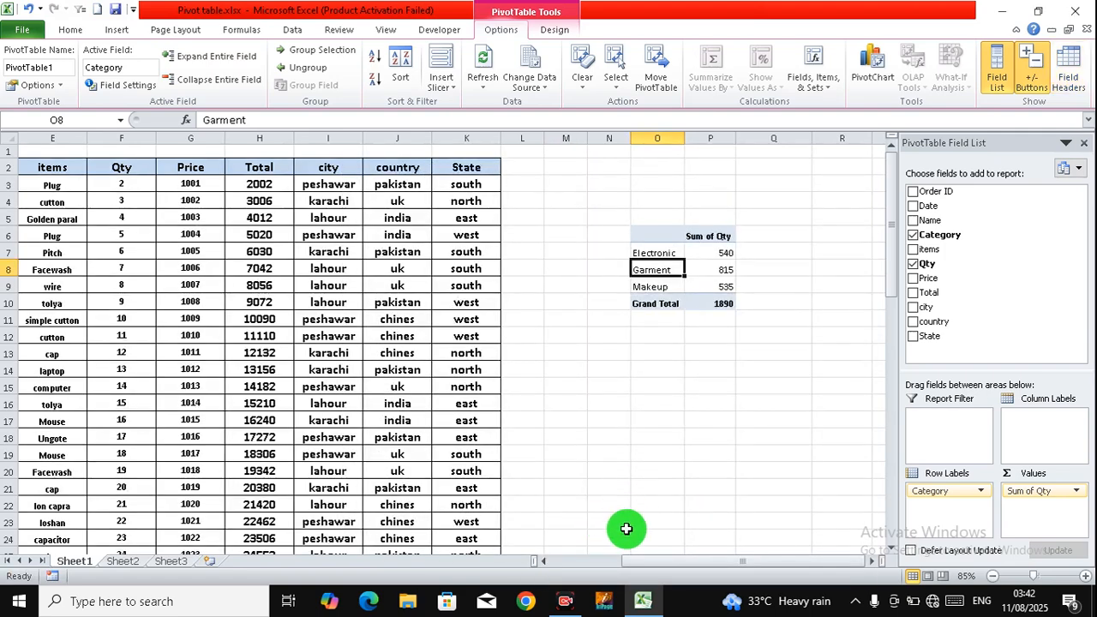
- Enable Display field captions and filter drop downs in the PivotTable's display options and select the Garment label cell
{"action": "right_click", "coordinate": [657, 244]}
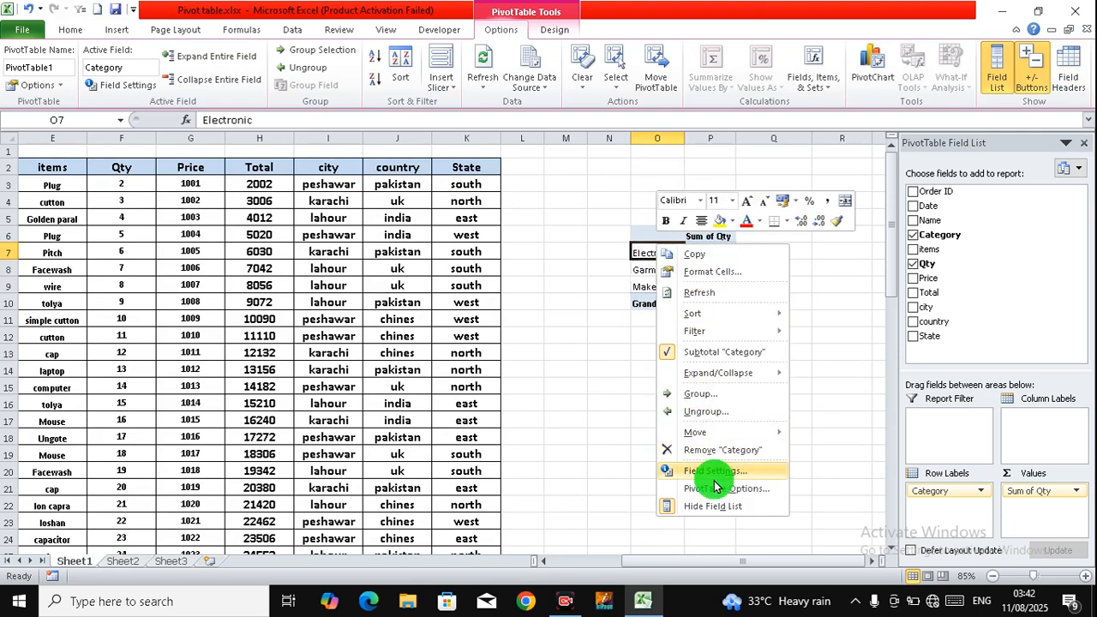
{"action": "left_click", "coordinate": [717, 489]}
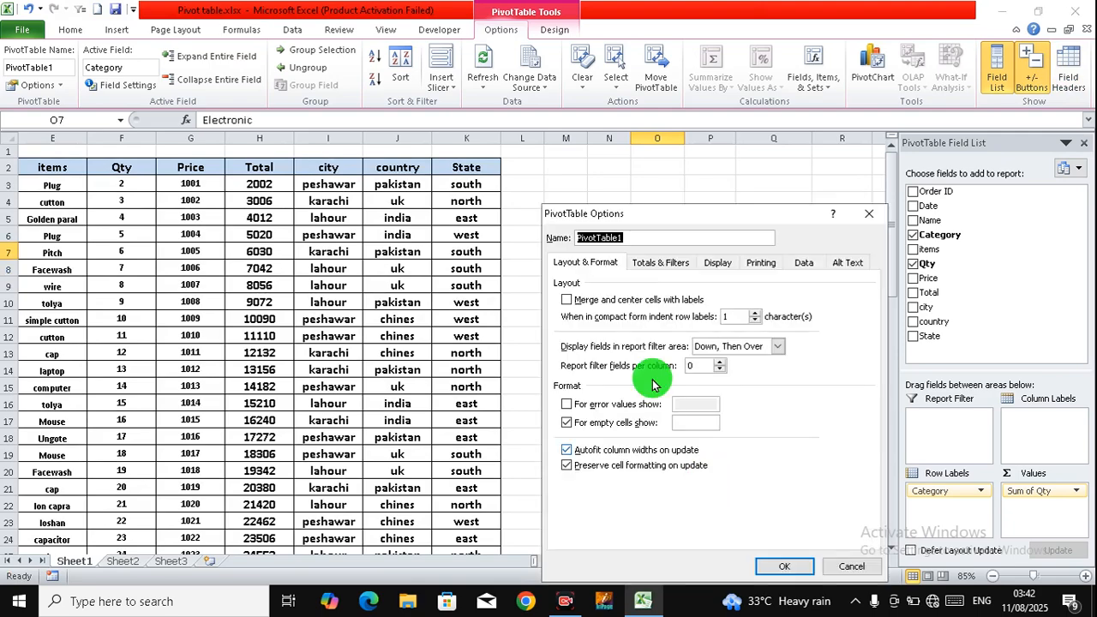
{"action": "left_click", "coordinate": [716, 269]}
{"action": "left_click", "coordinate": [569, 367]}
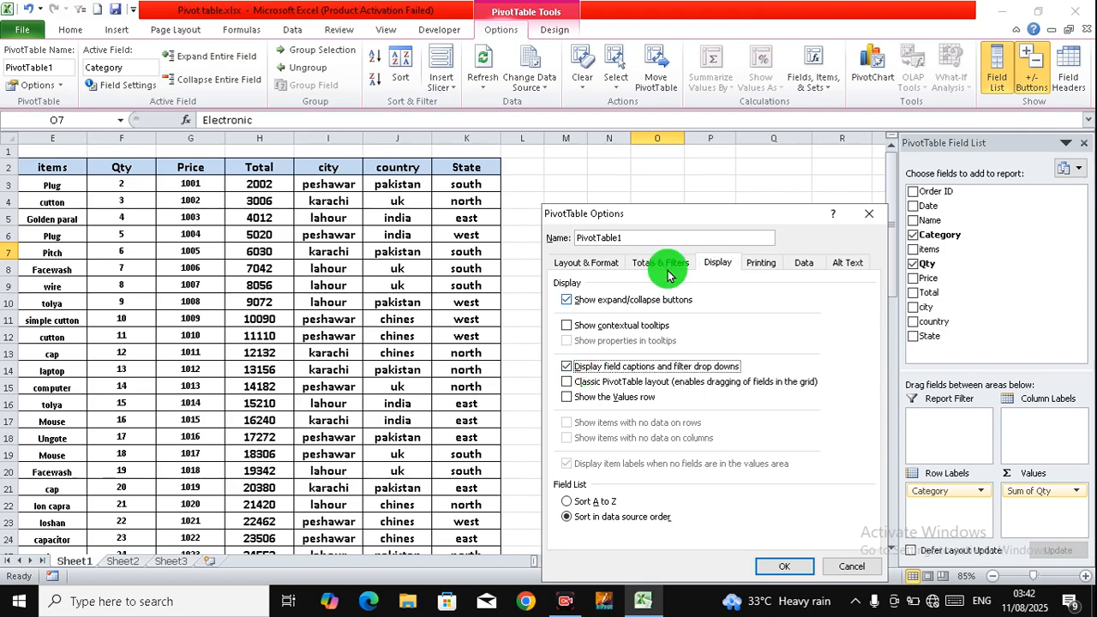
{"action": "left_click_drag", "start_coordinate": [722, 221], "coordinate": [486, 173]}
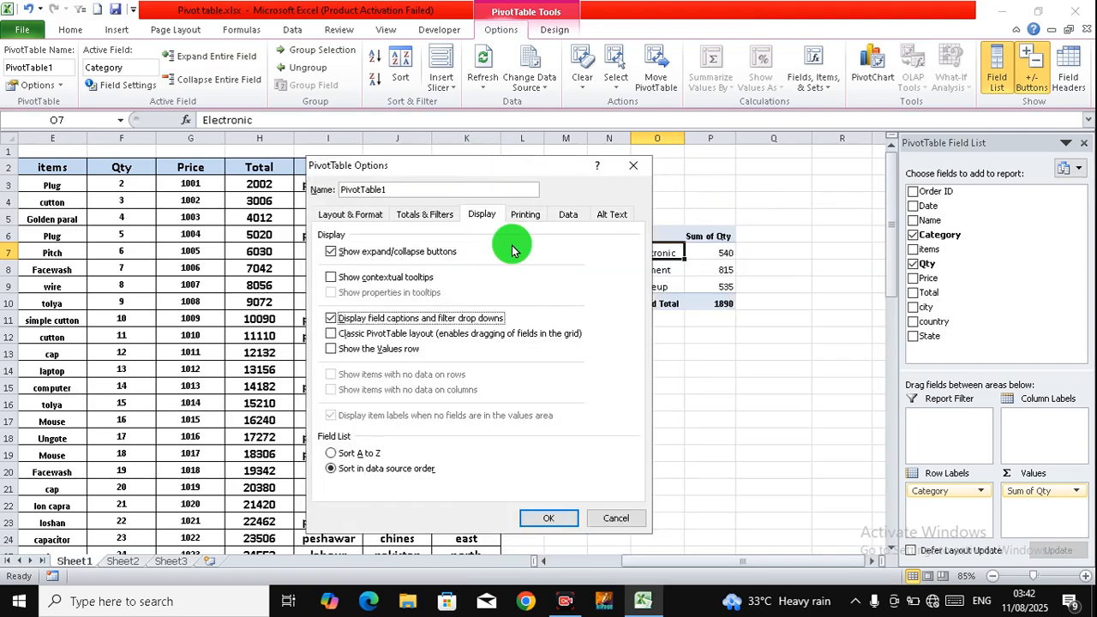
{"action": "left_click", "coordinate": [542, 520]}
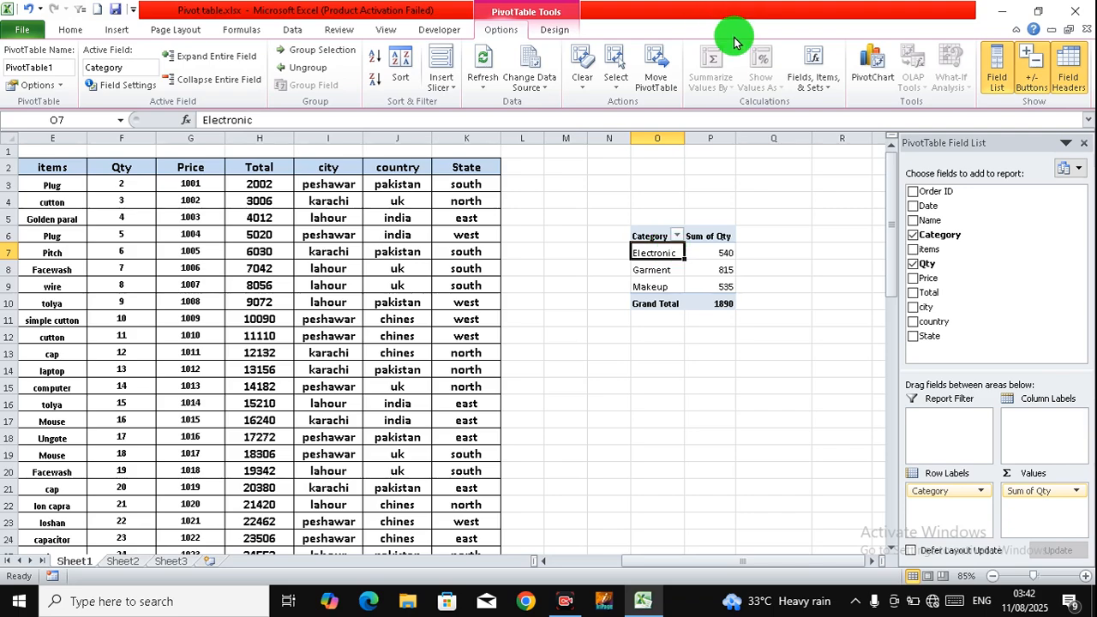
{"action": "left_click", "coordinate": [648, 268]}
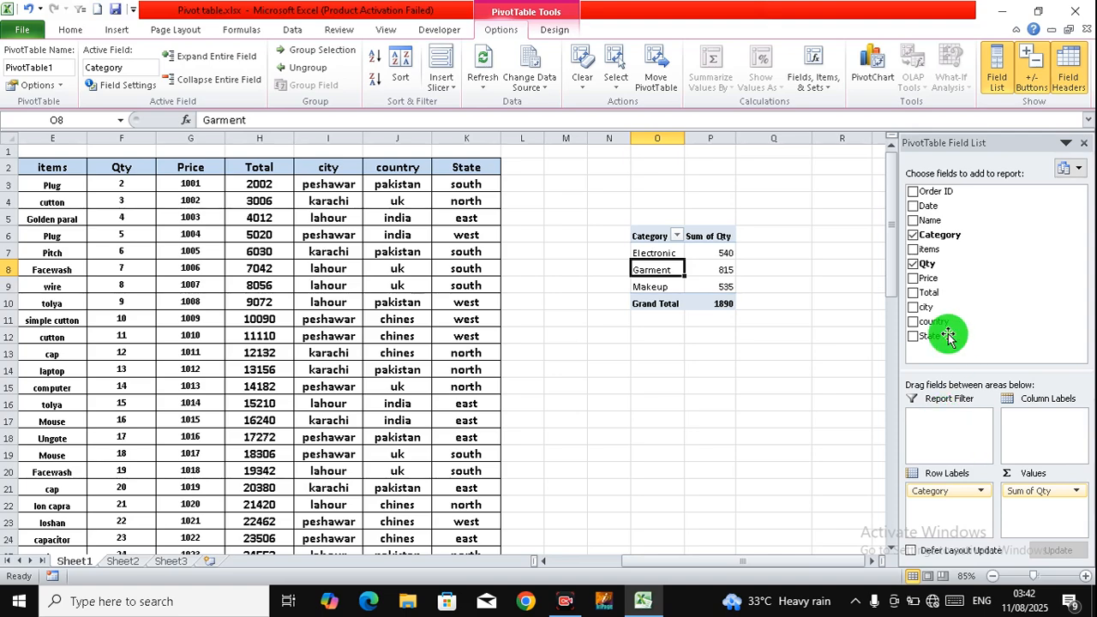
- Place Qty in the column labels and add Price to the values area as Sum of Price
{"action": "left_click_drag", "start_coordinate": [945, 268], "coordinate": [1011, 417]}
{"action": "left_click_drag", "start_coordinate": [943, 255], "coordinate": [1029, 495]}
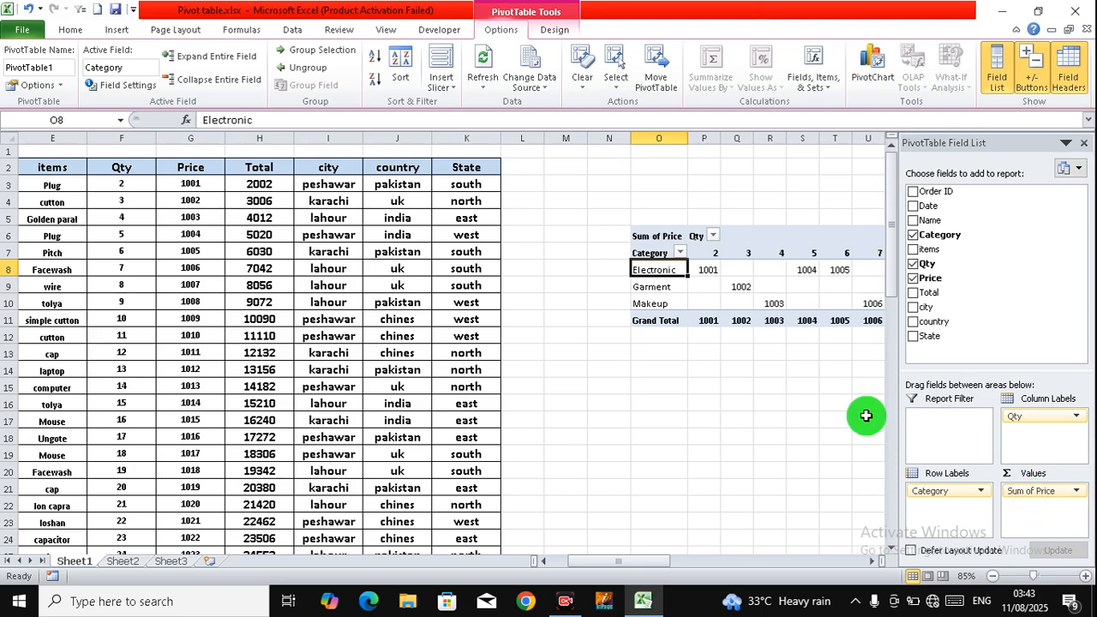
{"action": "left_click_drag", "start_coordinate": [639, 561], "coordinate": [677, 563]}
- Enable Classic PivotTable layout in the PivotTable's display options, starting from an empty value cell in the Garment row
{"action": "left_click", "coordinate": [206, 289]}
{"action": "right_click", "coordinate": [206, 289]}
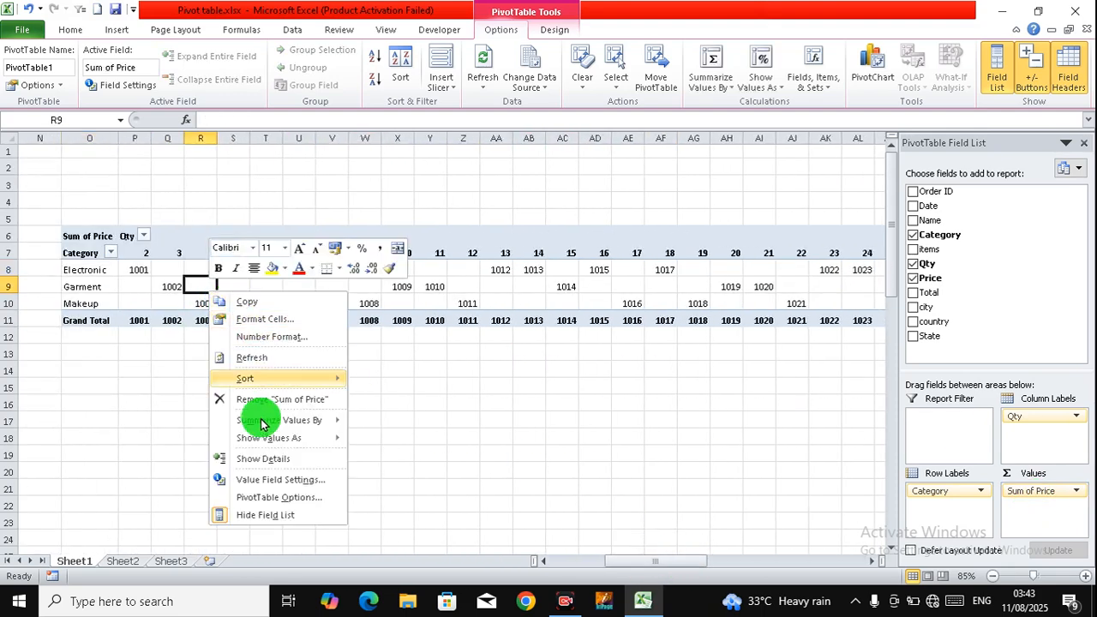
{"action": "left_click", "coordinate": [260, 492]}
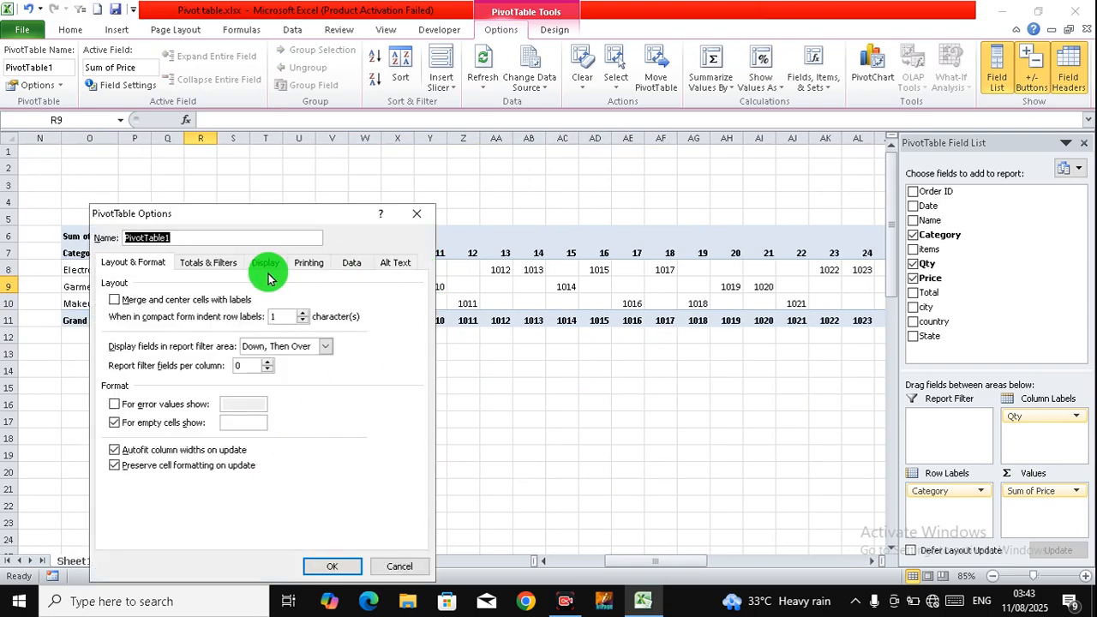
{"action": "left_click", "coordinate": [265, 262]}
{"action": "left_click", "coordinate": [152, 382]}
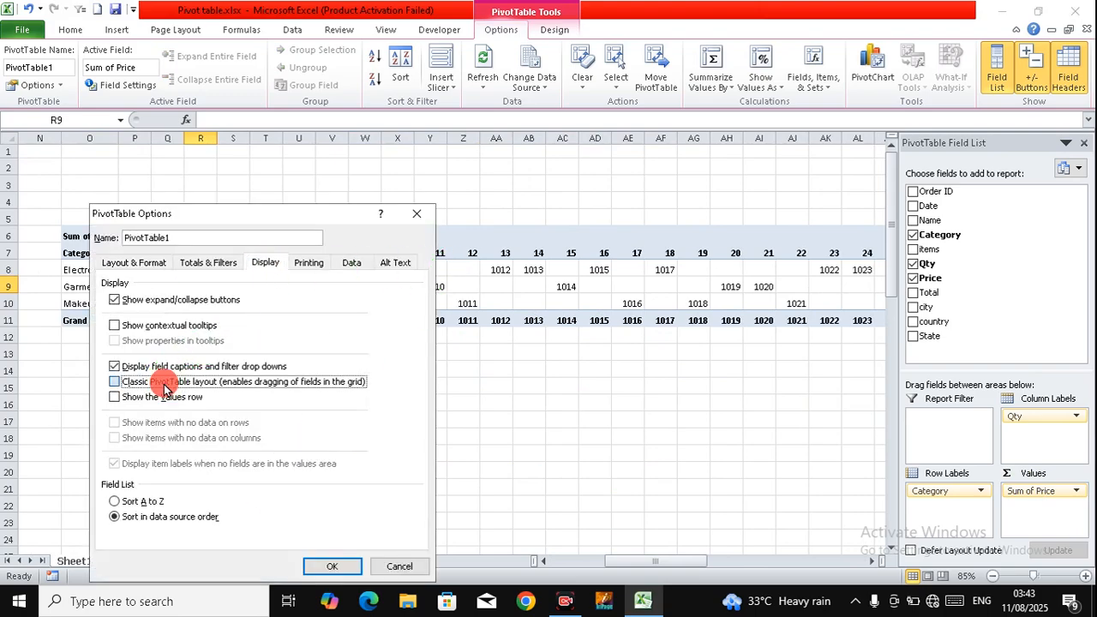
{"action": "left_click", "coordinate": [336, 567]}
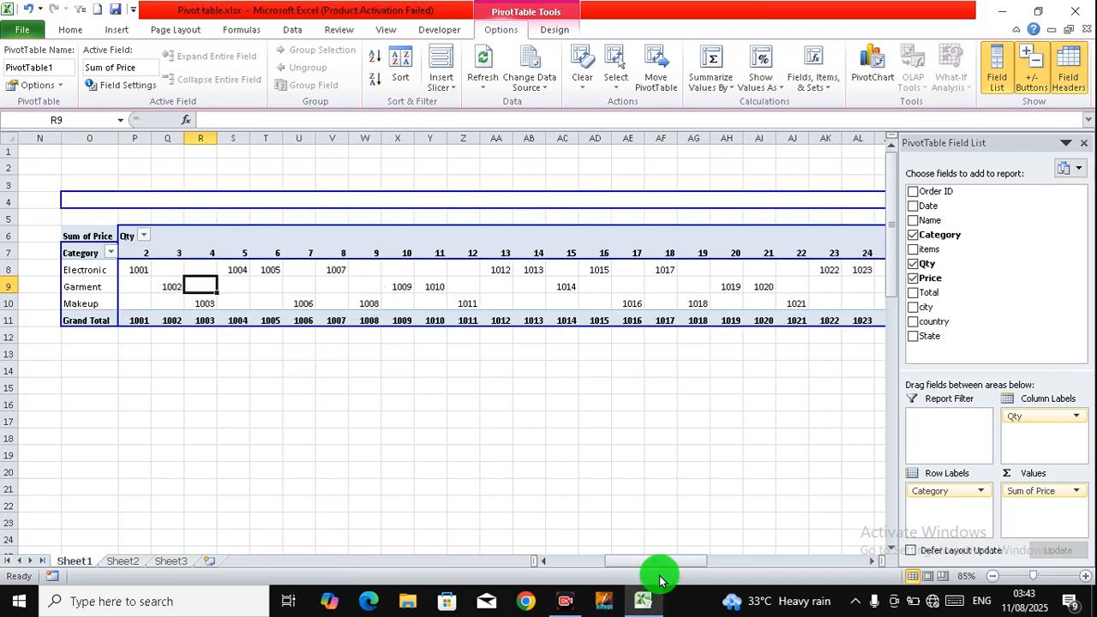
- Add the Name field as a report filter by dropping it on the report filter area in the grid
{"action": "left_click_drag", "start_coordinate": [657, 562], "coordinate": [702, 559]}
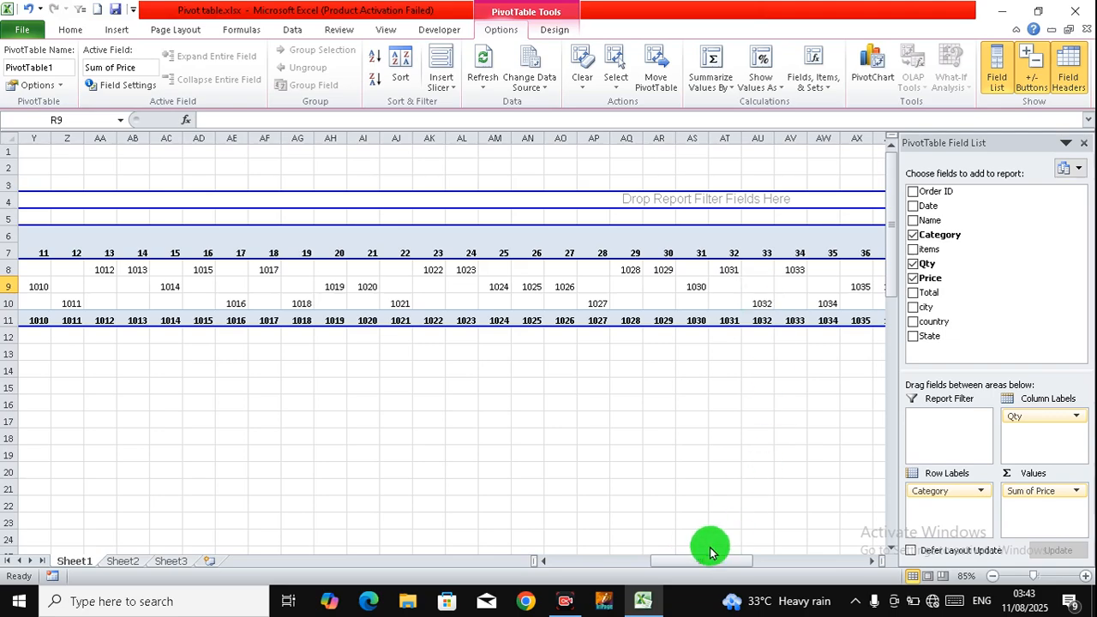
{"action": "left_click_drag", "start_coordinate": [686, 560], "coordinate": [752, 560]}
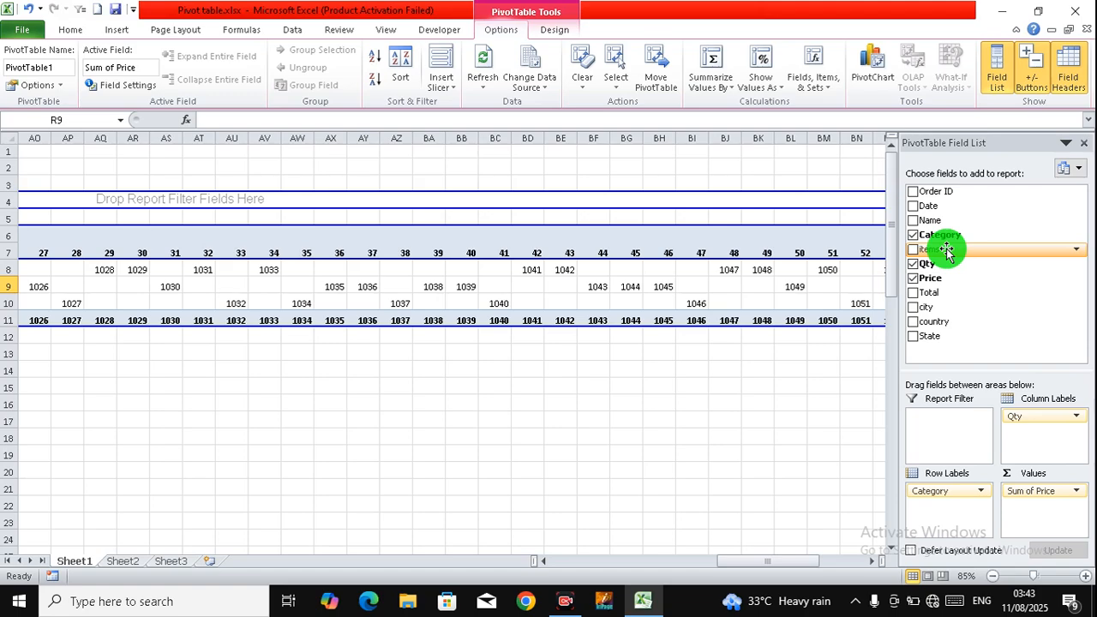
{"action": "left_click_drag", "start_coordinate": [945, 221], "coordinate": [246, 197]}
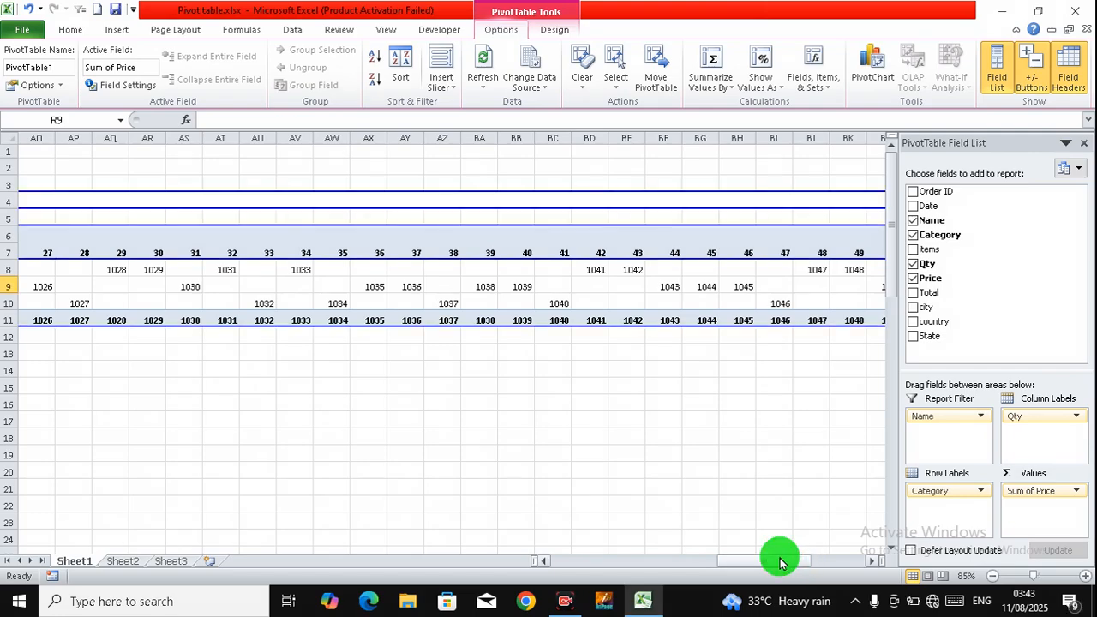
{"action": "left_click_drag", "start_coordinate": [802, 554], "coordinate": [747, 553]}
{"action": "left_click_drag", "start_coordinate": [887, 561], "coordinate": [727, 529]}
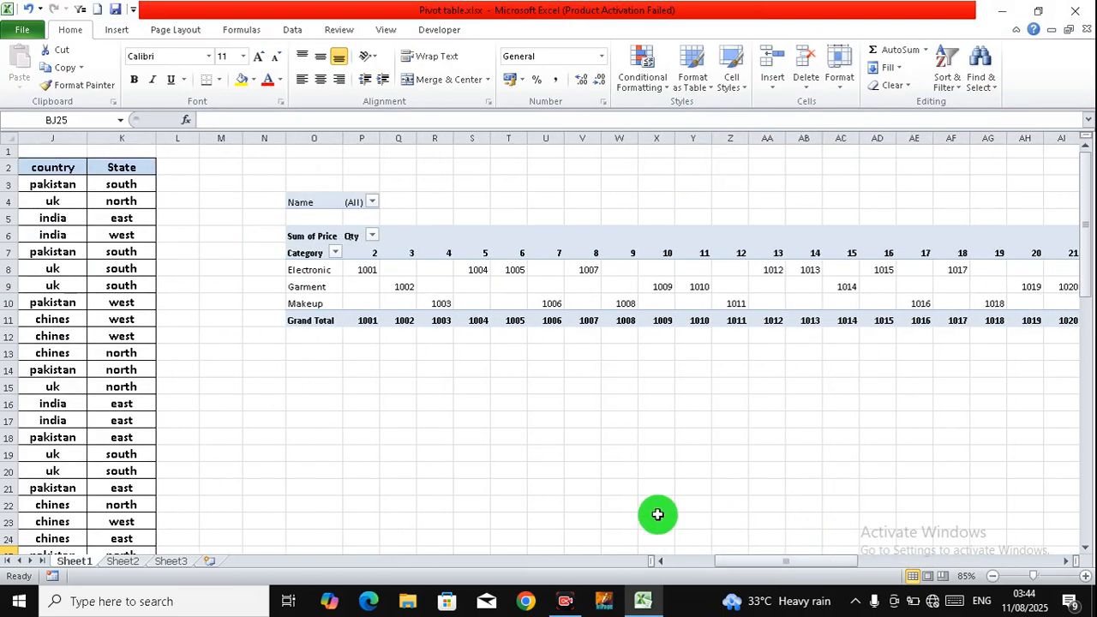
- Disable Classic PivotTable layout in the PivotTable's display options, starting from a value cell in the Garment row
{"action": "left_click", "coordinate": [369, 286]}
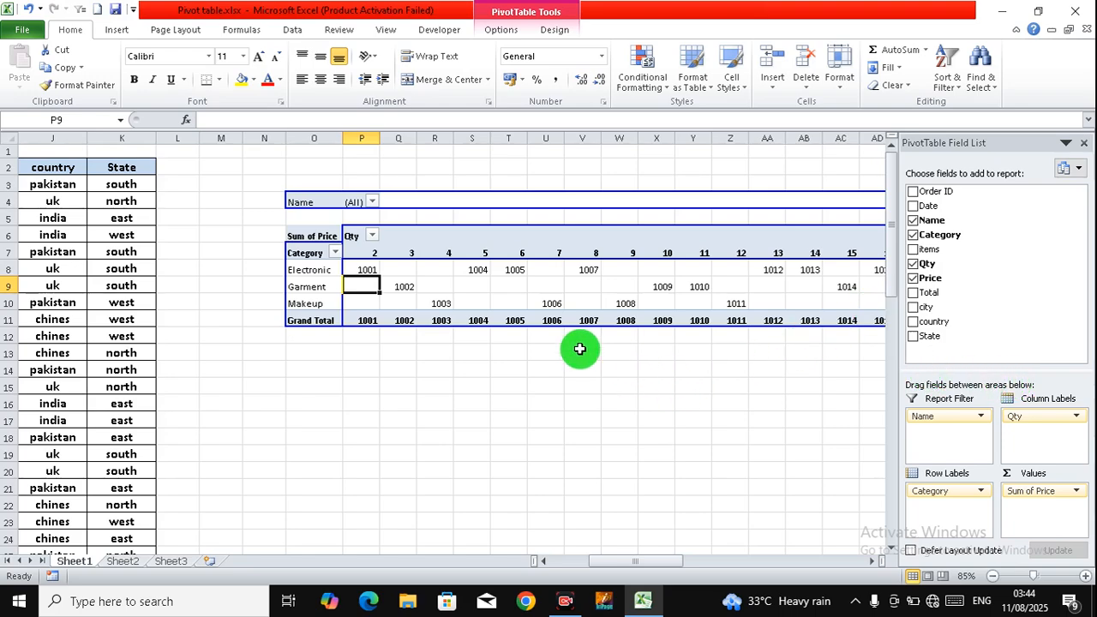
{"action": "right_click", "coordinate": [480, 284]}
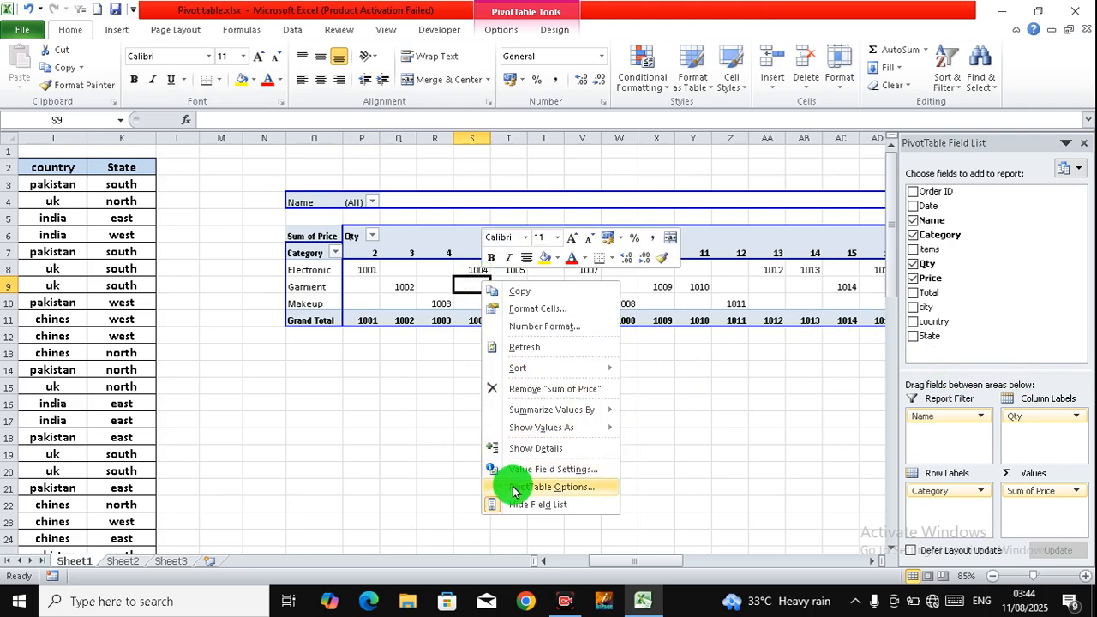
{"action": "left_click", "coordinate": [514, 487]}
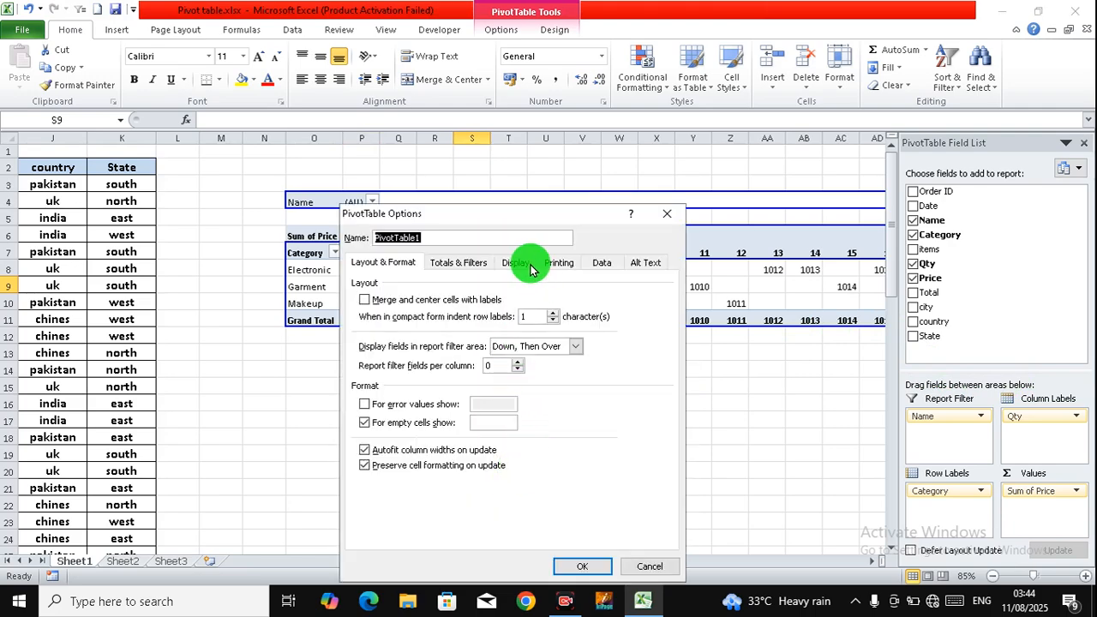
{"action": "left_click", "coordinate": [530, 268]}
{"action": "left_click", "coordinate": [386, 384]}
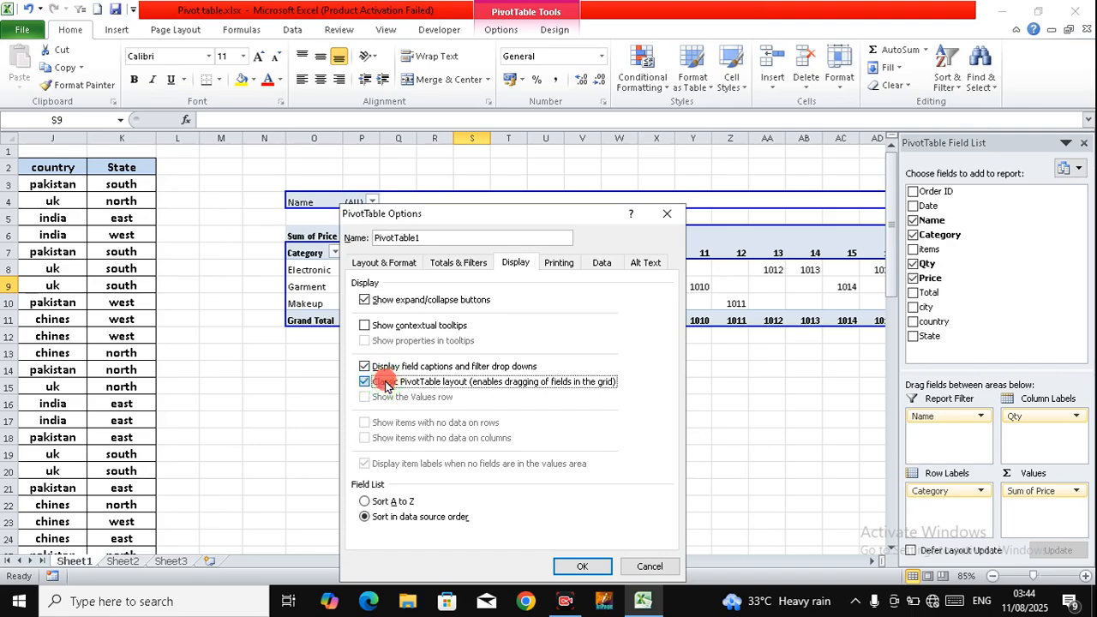
{"action": "left_click", "coordinate": [386, 384]}
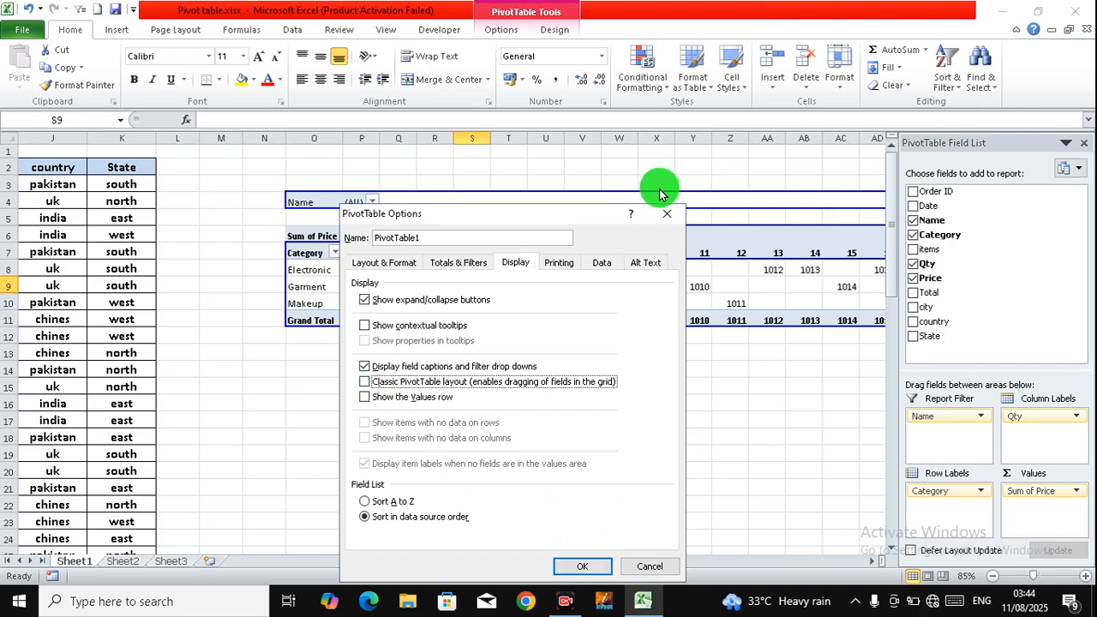
{"action": "left_click_drag", "start_coordinate": [581, 211], "coordinate": [643, 155]}
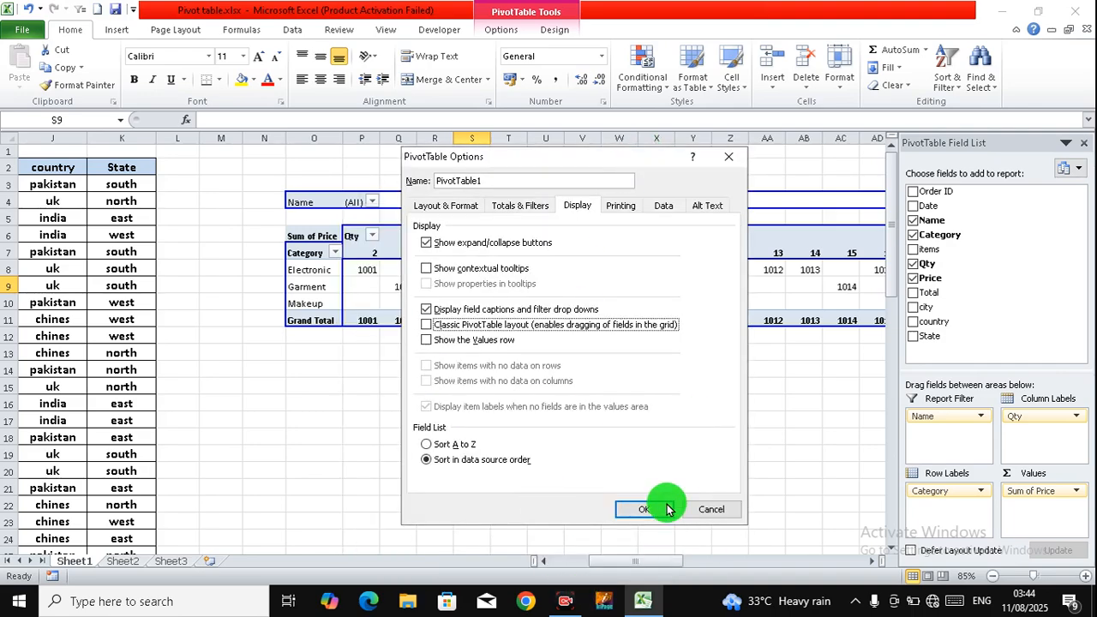
{"action": "left_click", "coordinate": [645, 510]}
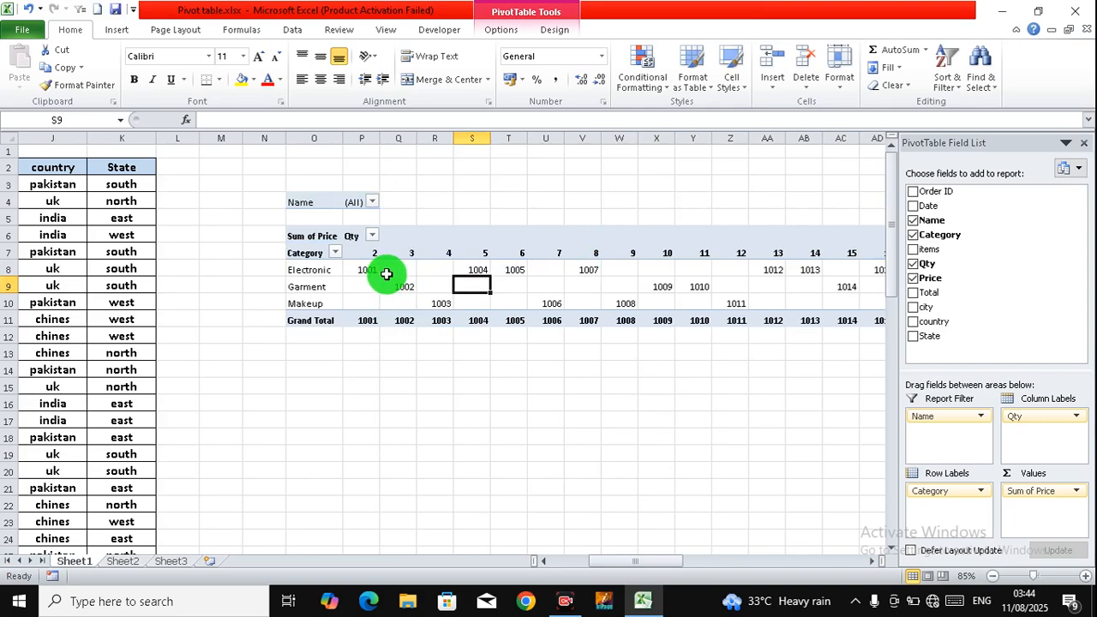
- Enable Show the Values row in the PivotTable's display options, starting from the Electronic row's cell under Qty 3
{"action": "left_click", "coordinate": [403, 268]}
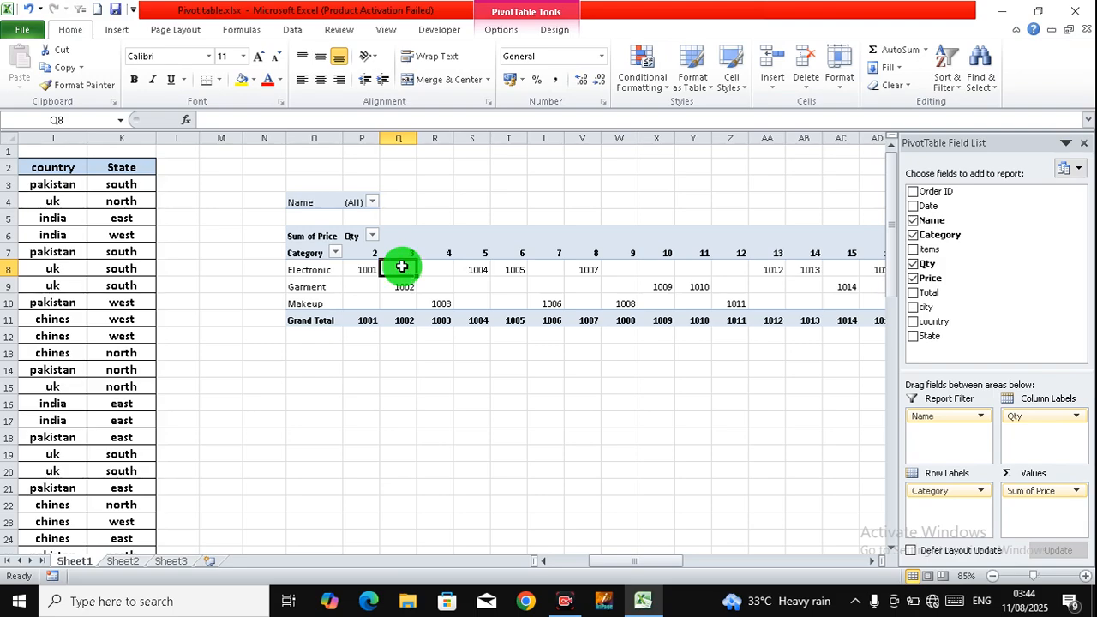
{"action": "right_click", "coordinate": [401, 268]}
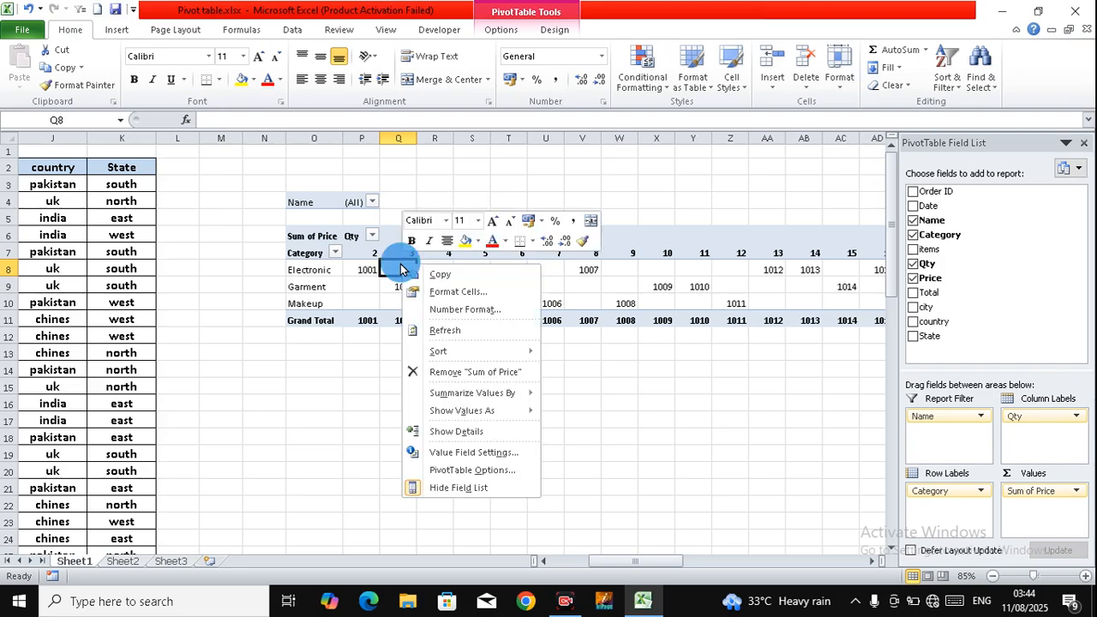
{"action": "left_click", "coordinate": [459, 475]}
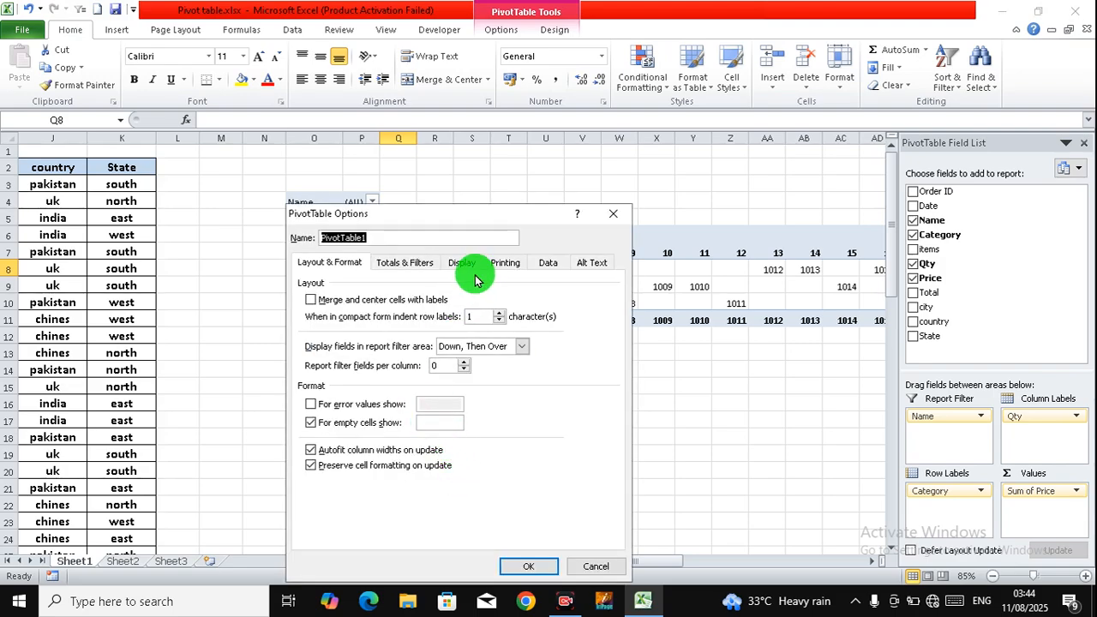
{"action": "left_click", "coordinate": [465, 262]}
{"action": "left_click_drag", "start_coordinate": [526, 220], "coordinate": [731, 148]}
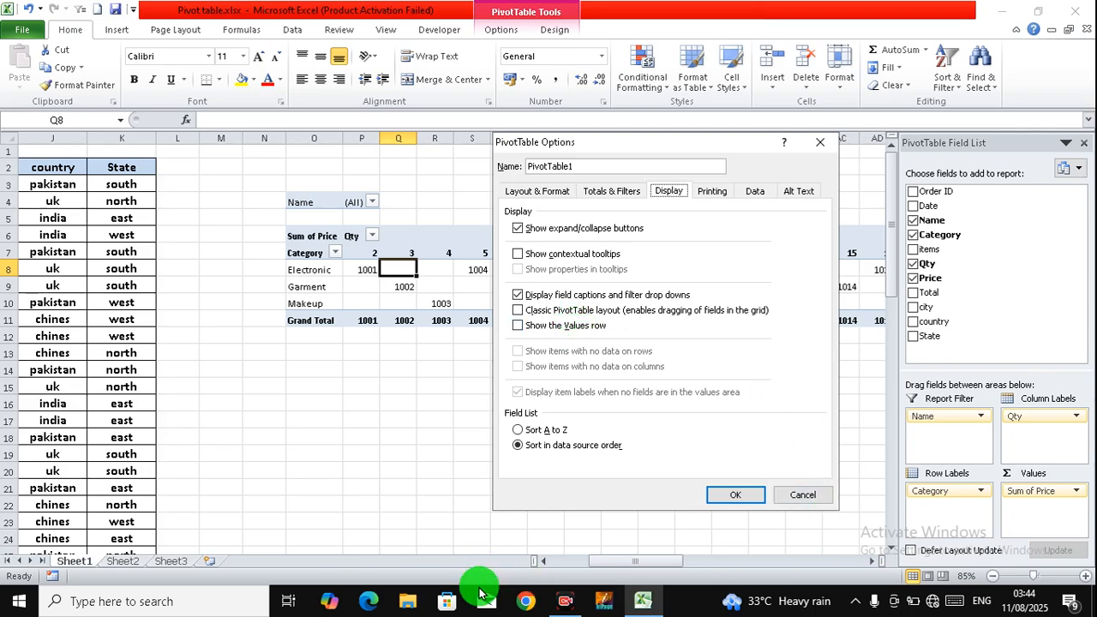
{"action": "left_click", "coordinate": [530, 330]}
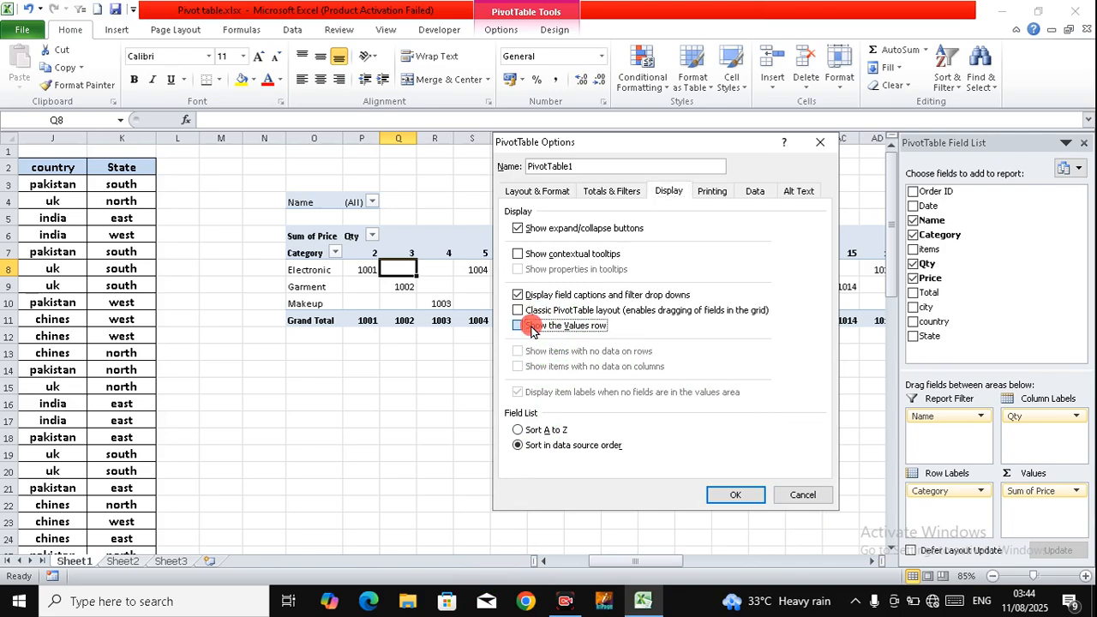
{"action": "left_click", "coordinate": [727, 495]}
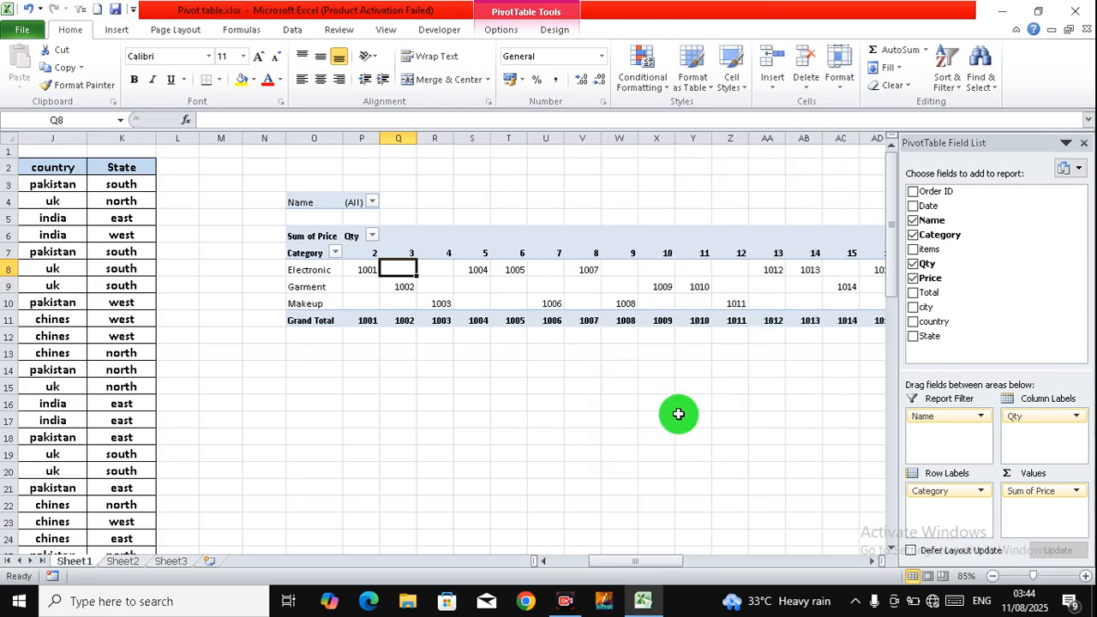
- Disable Show the Values row in the PivotTable's display options, starting from the Electronic row's cell under Qty 7
{"action": "right_click", "coordinate": [545, 270]}
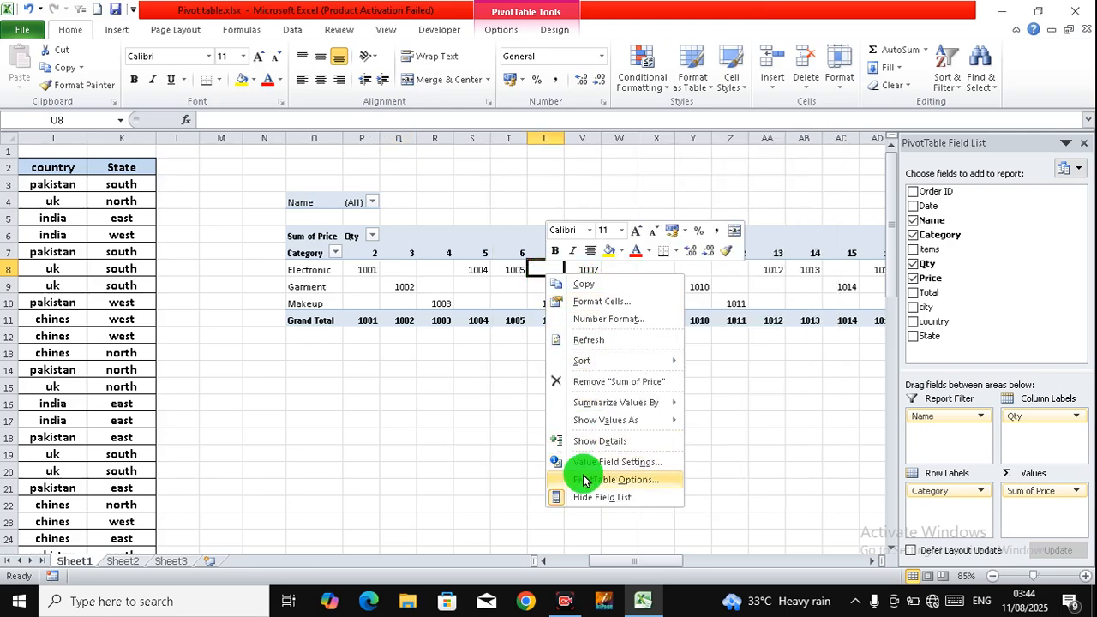
{"action": "left_click", "coordinate": [580, 479]}
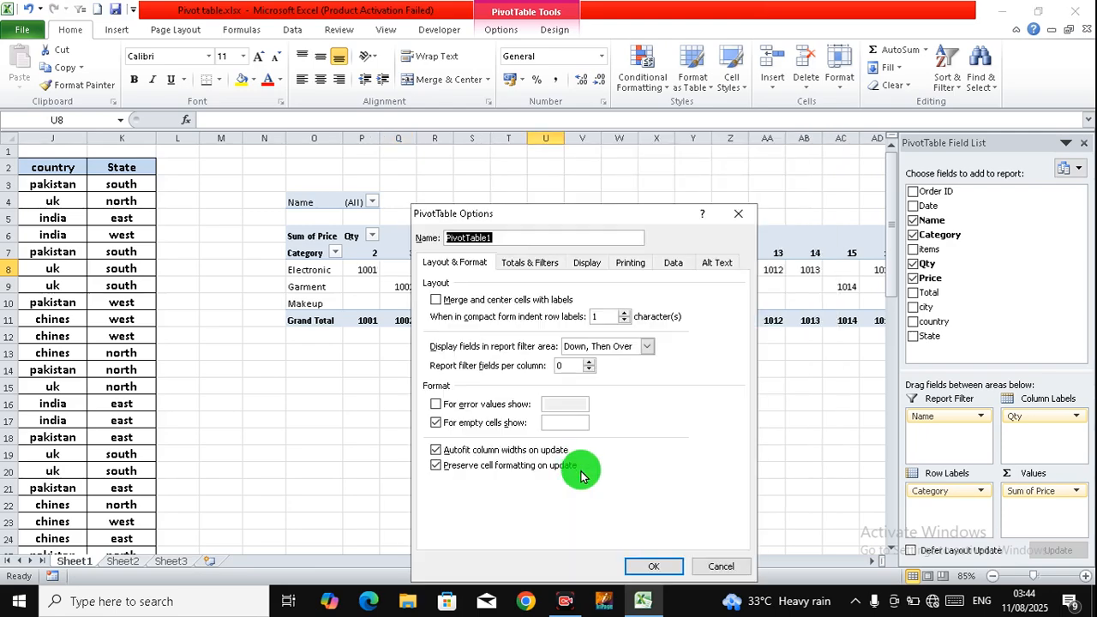
{"action": "left_click", "coordinate": [585, 262]}
{"action": "left_click", "coordinate": [493, 402]}
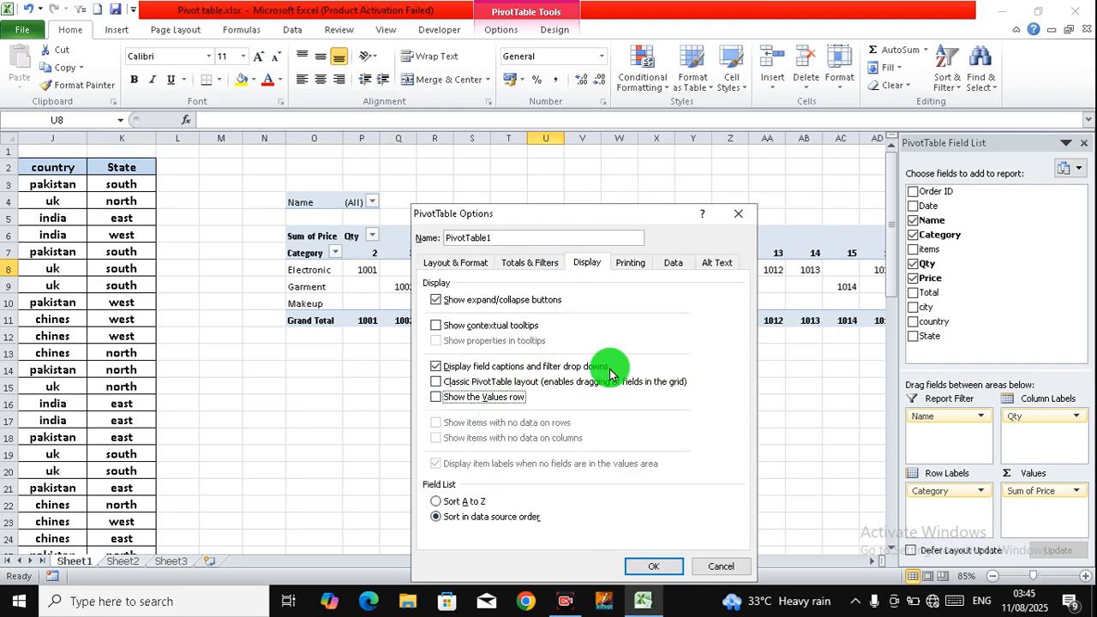
{"action": "left_click_drag", "start_coordinate": [622, 216], "coordinate": [641, 182]}
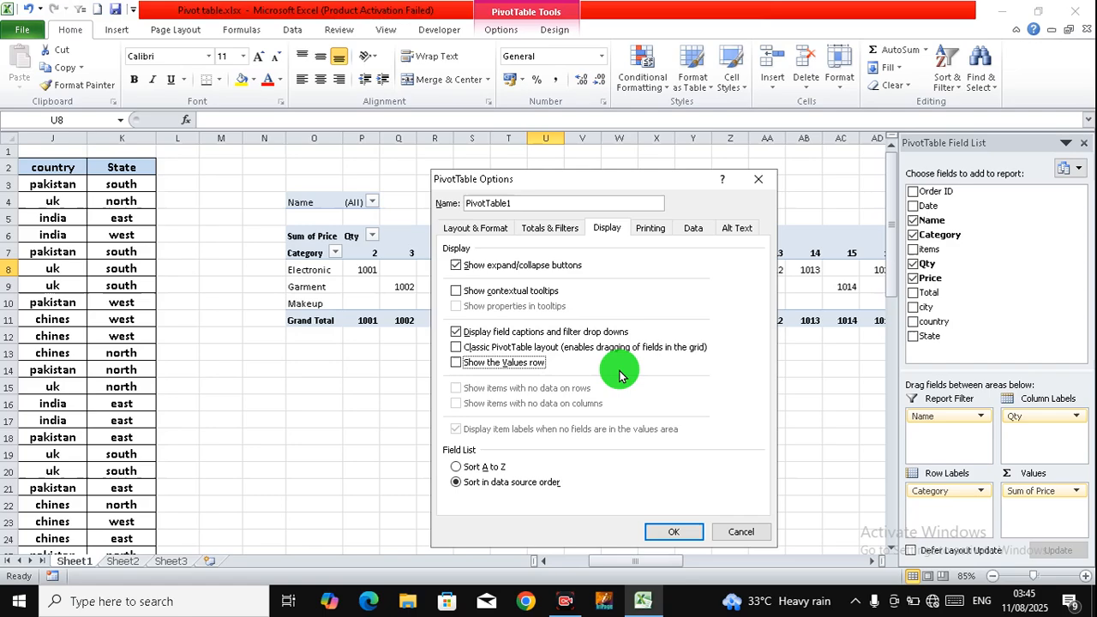
{"action": "left_click", "coordinate": [662, 528]}
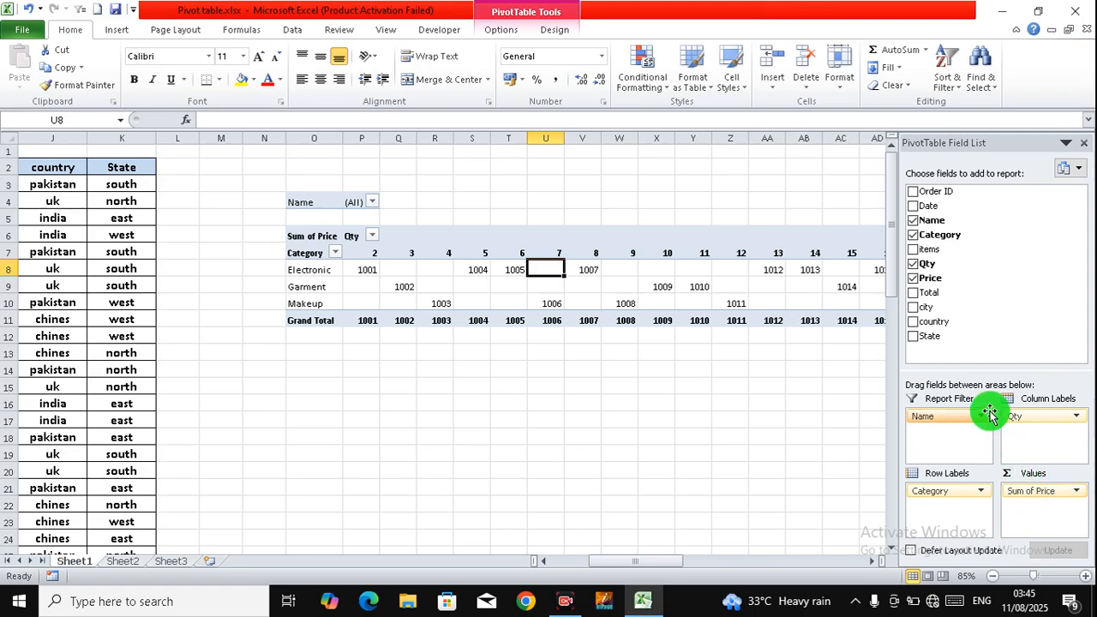
- Move Qty from the column labels to the values area and enable Show the Values row in the PivotTable's display options
{"action": "left_click_drag", "start_coordinate": [1017, 414], "coordinate": [1019, 506]}
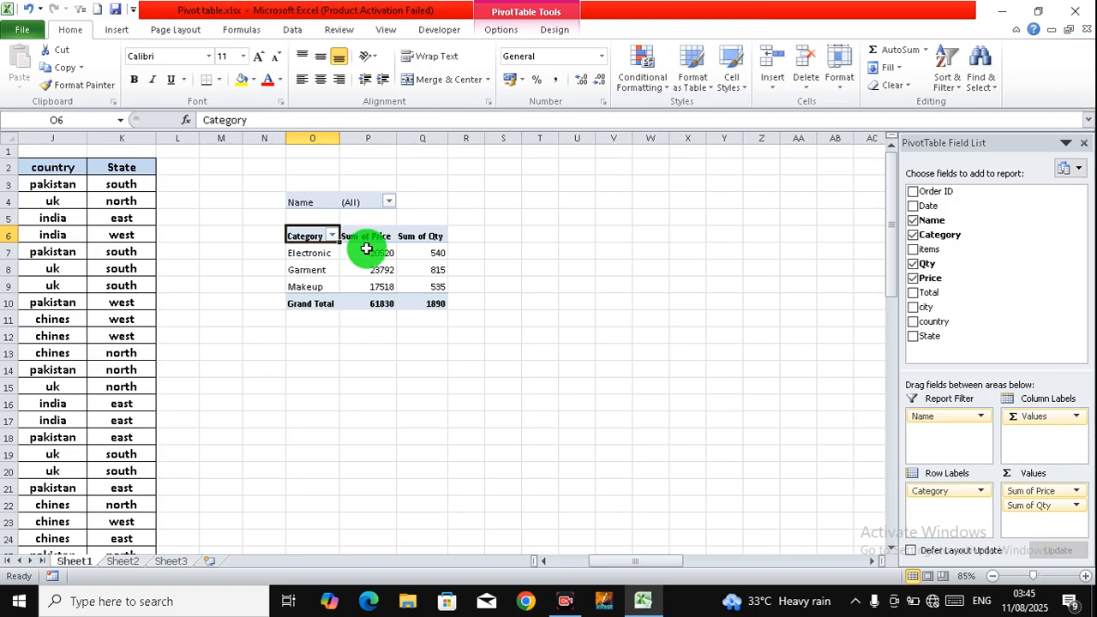
{"action": "right_click", "coordinate": [368, 252]}
{"action": "left_click", "coordinate": [441, 454]}
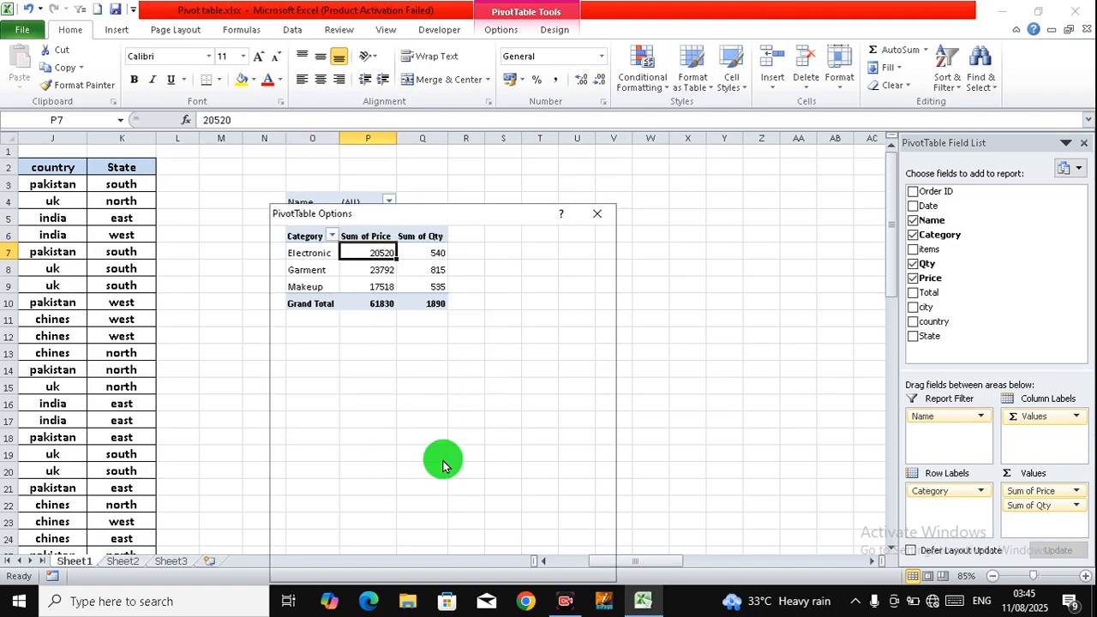
{"action": "left_click", "coordinate": [446, 262]}
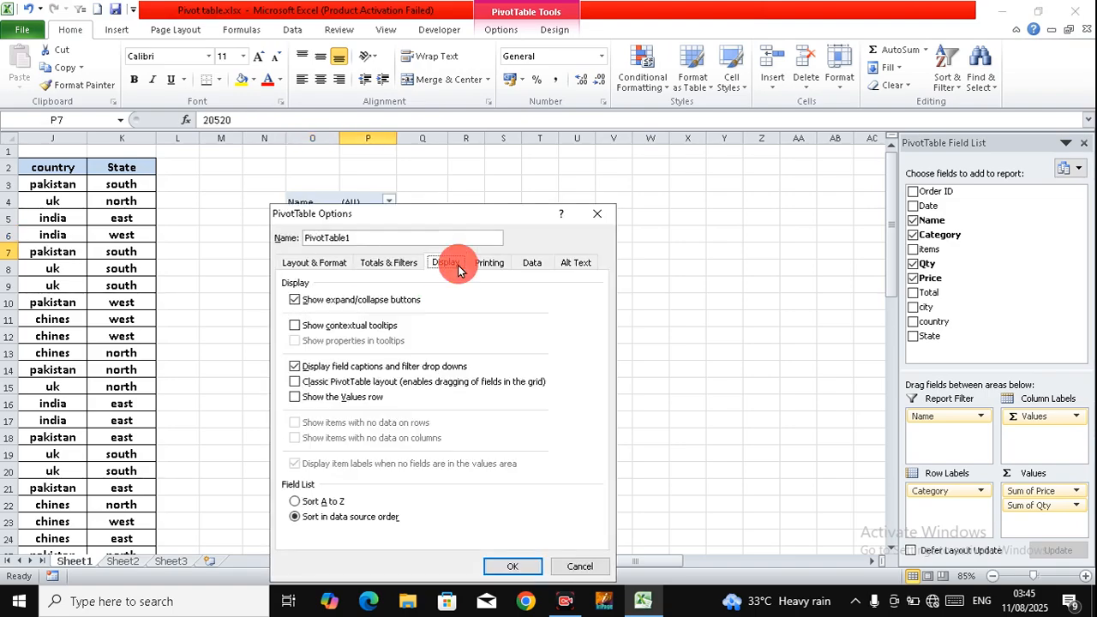
{"action": "left_click", "coordinate": [346, 401]}
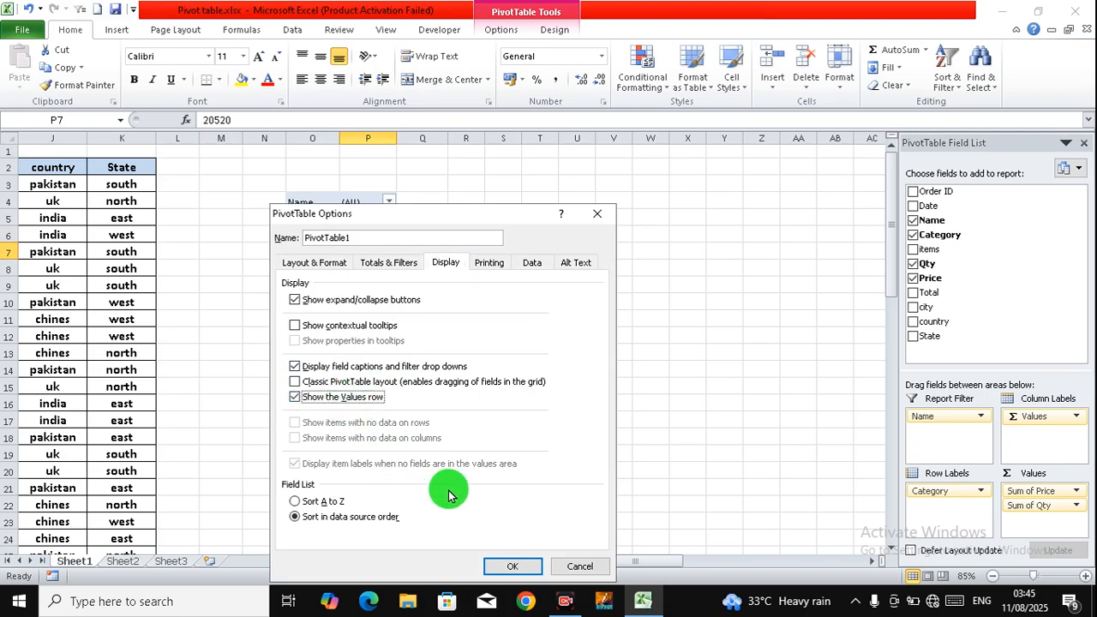
{"action": "left_click_drag", "start_coordinate": [523, 216], "coordinate": [846, 104]}
{"action": "left_click", "coordinate": [834, 459]}
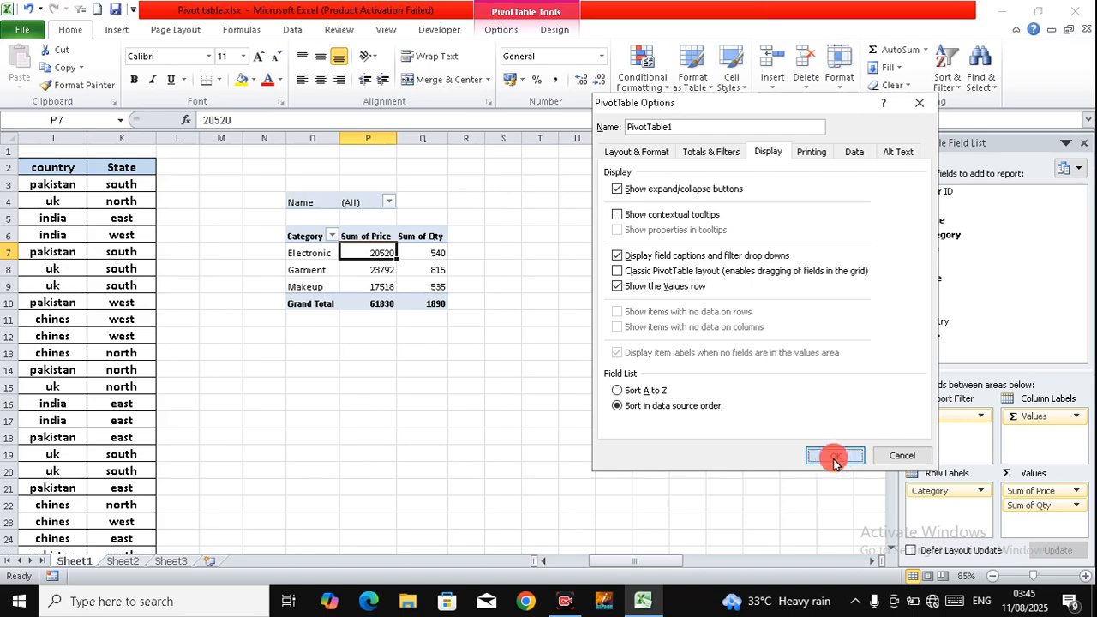
{"action": "left_click", "coordinate": [359, 234]}
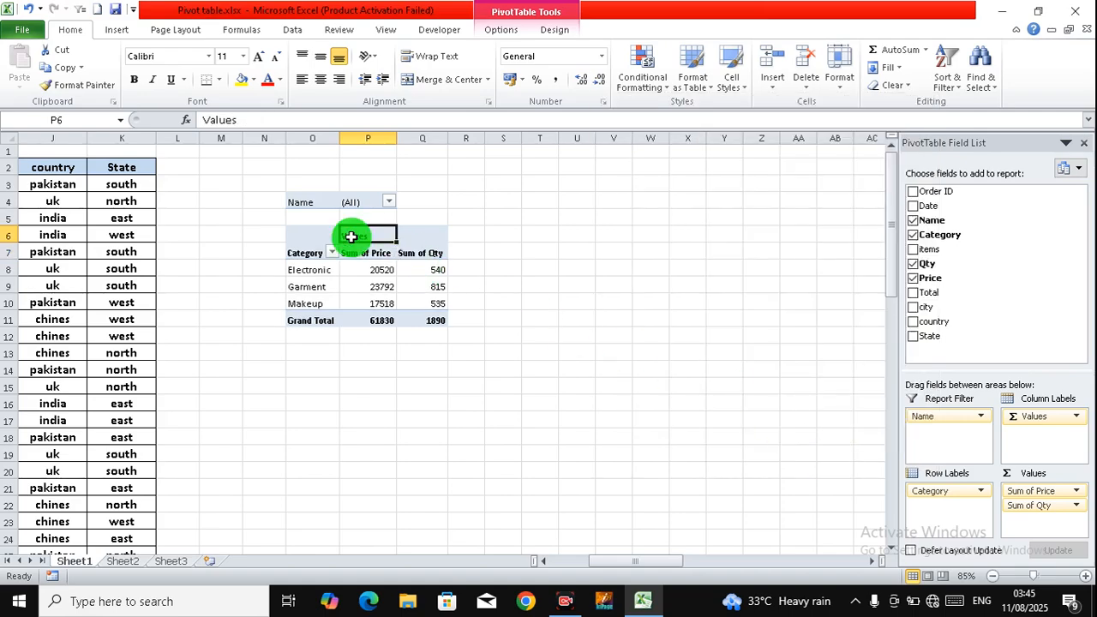
{"action": "left_click", "coordinate": [363, 252]}
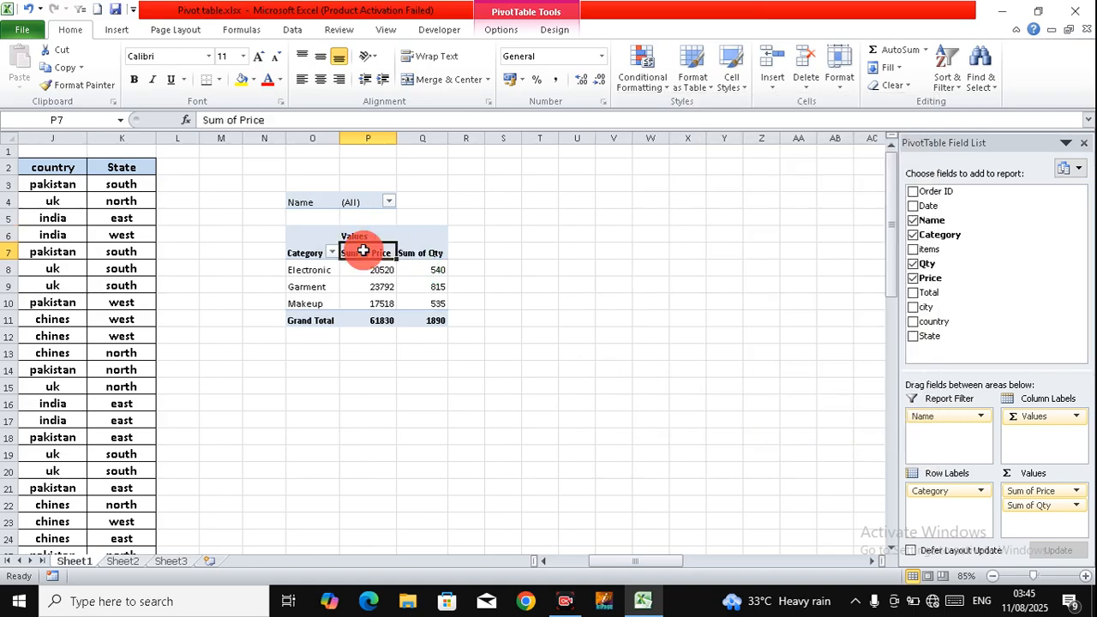
{"action": "left_click", "coordinate": [364, 234]}
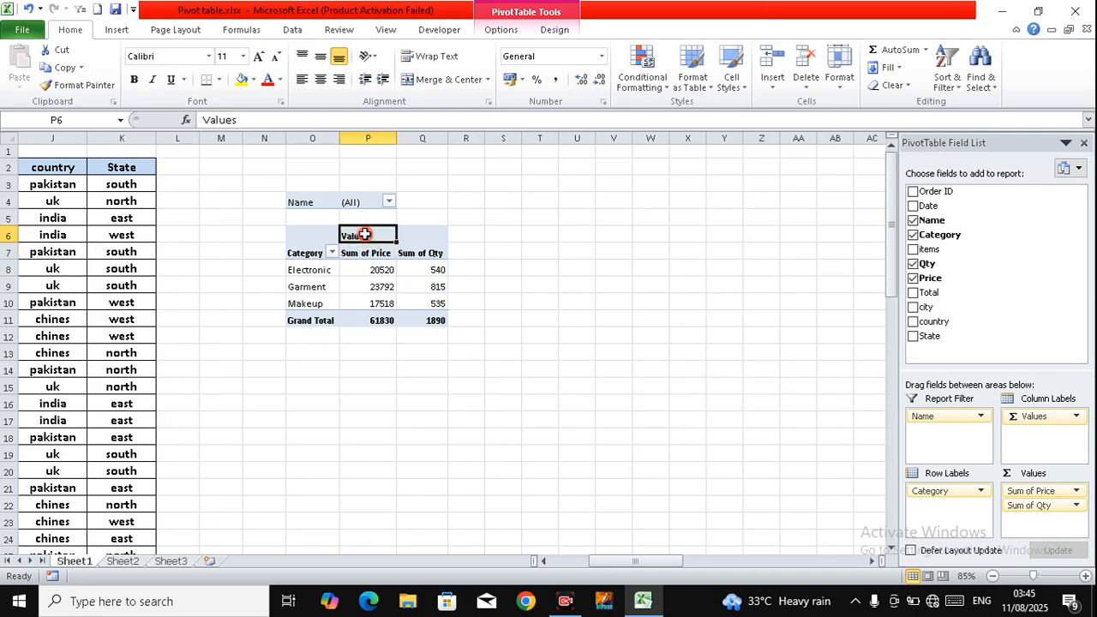
- Disable Show the Values row in the PivotTable's display options, starting from the Garment row's Sum of Price cell
{"action": "left_click", "coordinate": [358, 285]}
{"action": "right_click", "coordinate": [359, 285]}
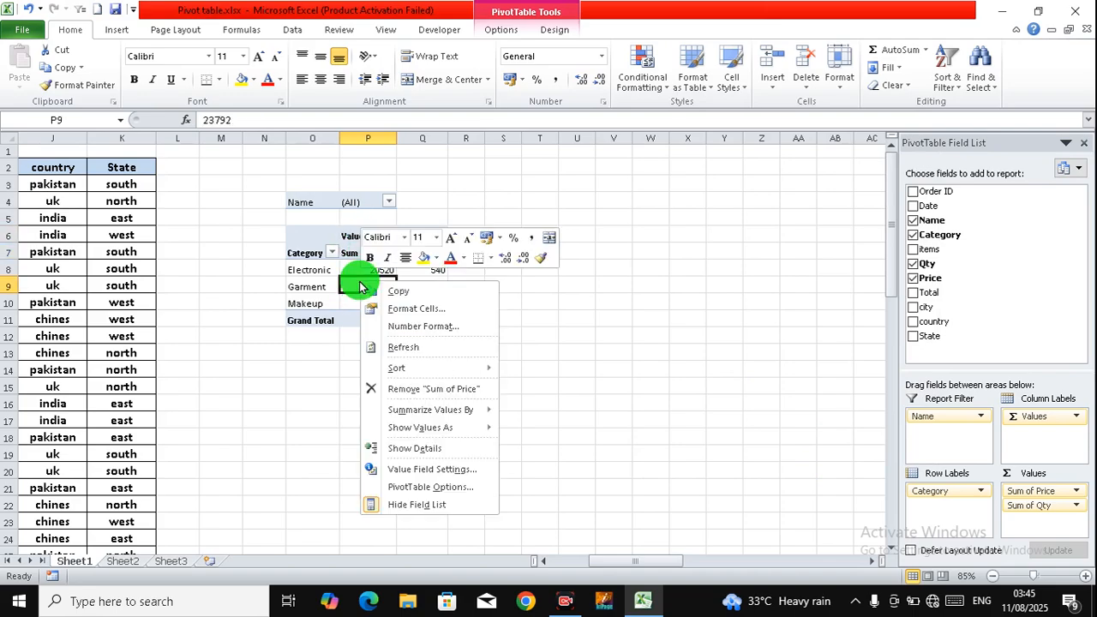
{"action": "left_click", "coordinate": [426, 487]}
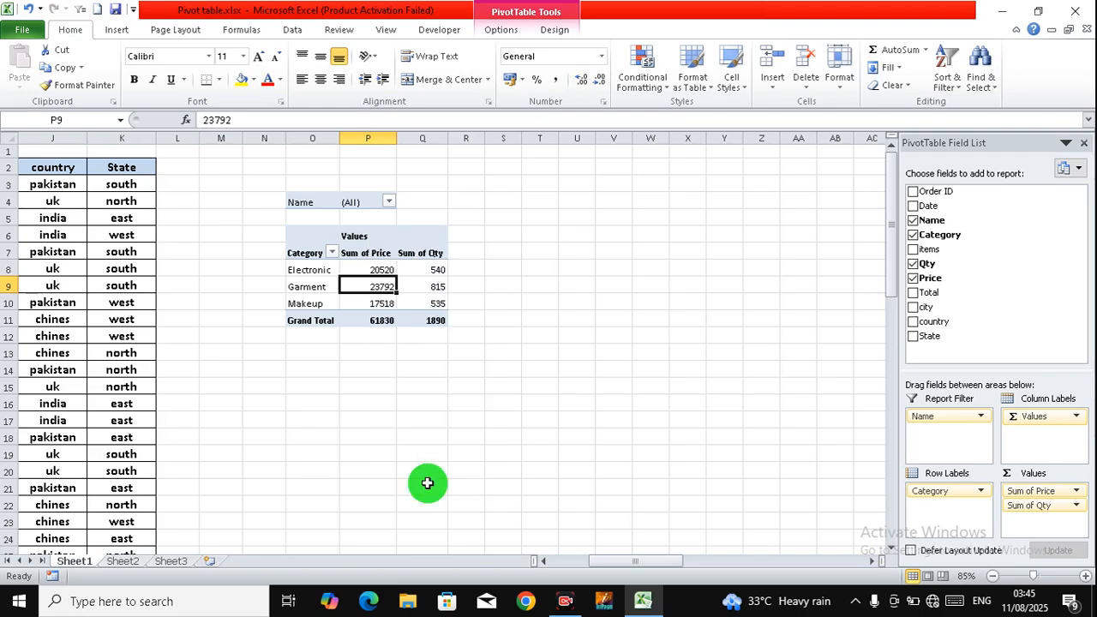
{"action": "left_click", "coordinate": [426, 266]}
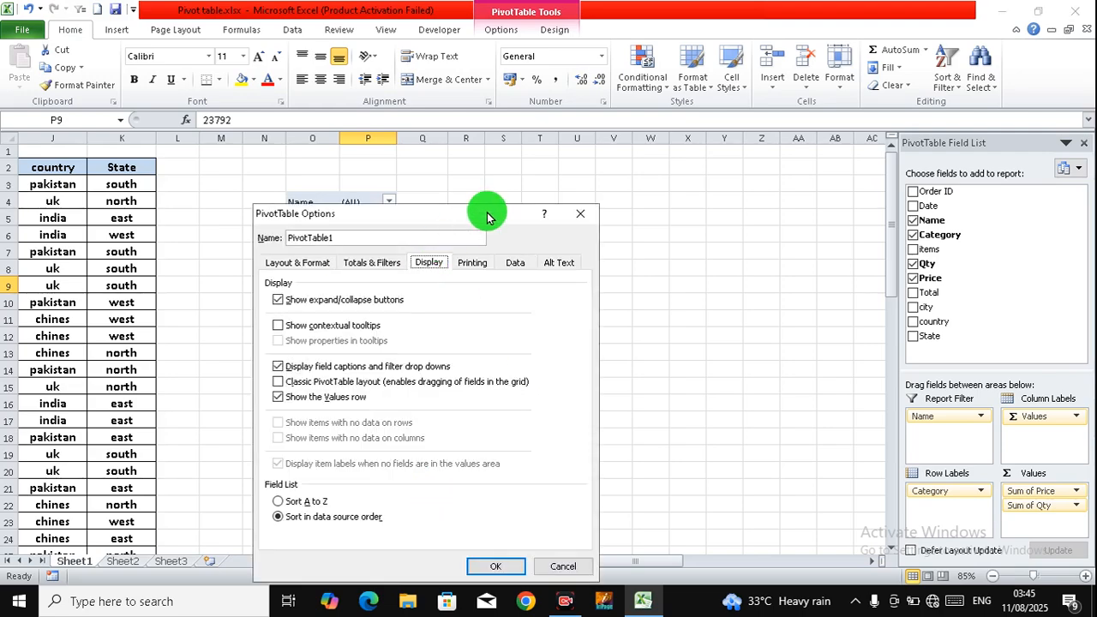
{"action": "left_click_drag", "start_coordinate": [489, 214], "coordinate": [798, 104]}
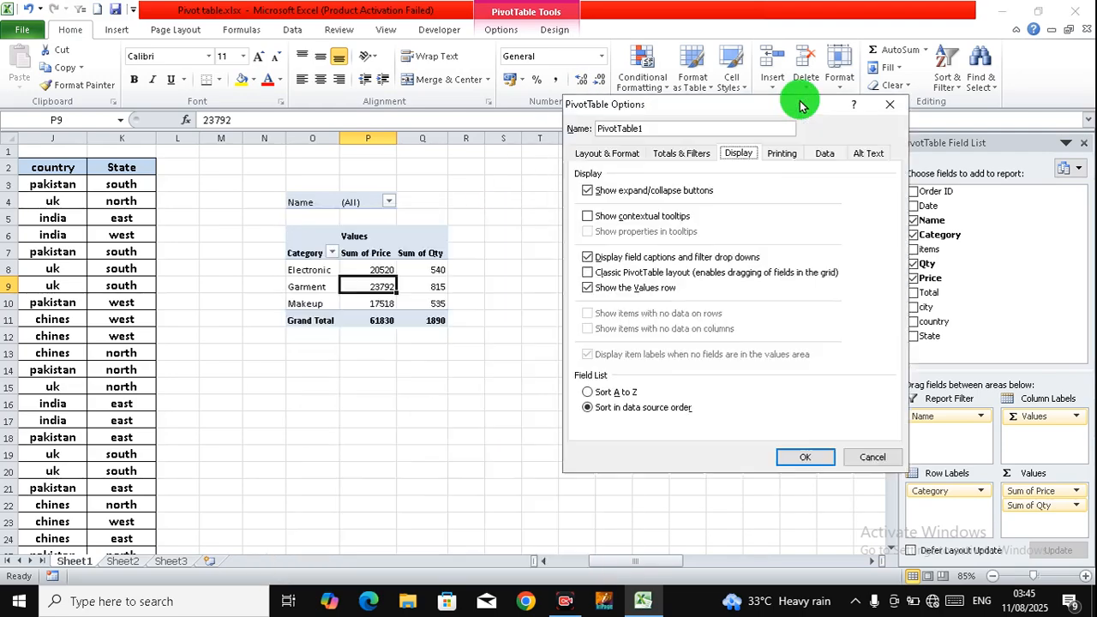
{"action": "left_click", "coordinate": [653, 291]}
{"action": "left_click", "coordinate": [797, 463]}
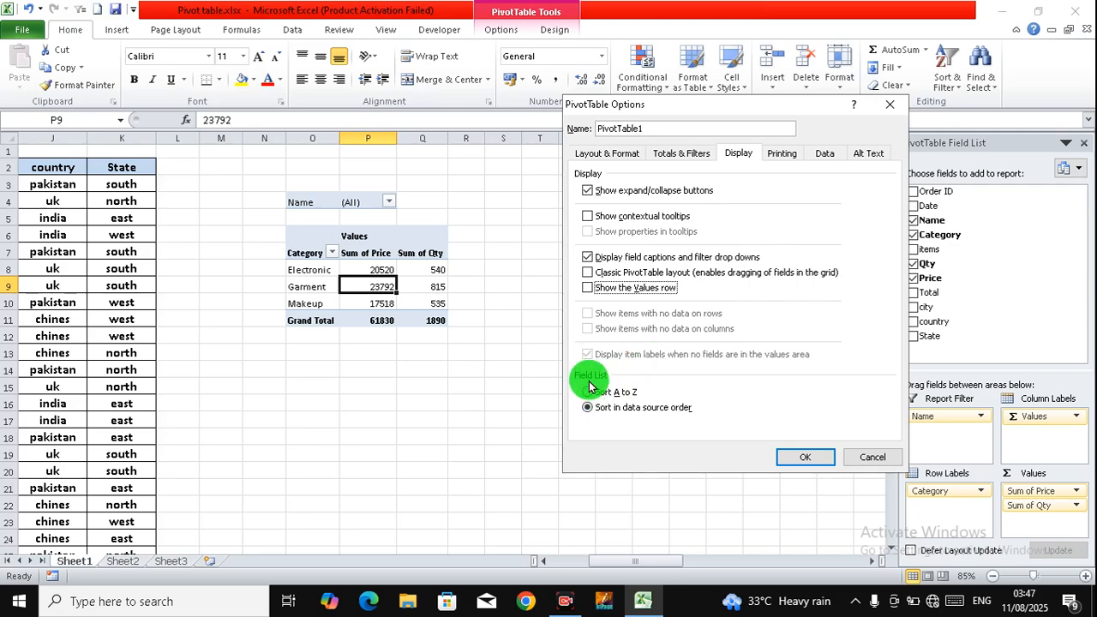
{"action": "left_click", "coordinate": [806, 457]}
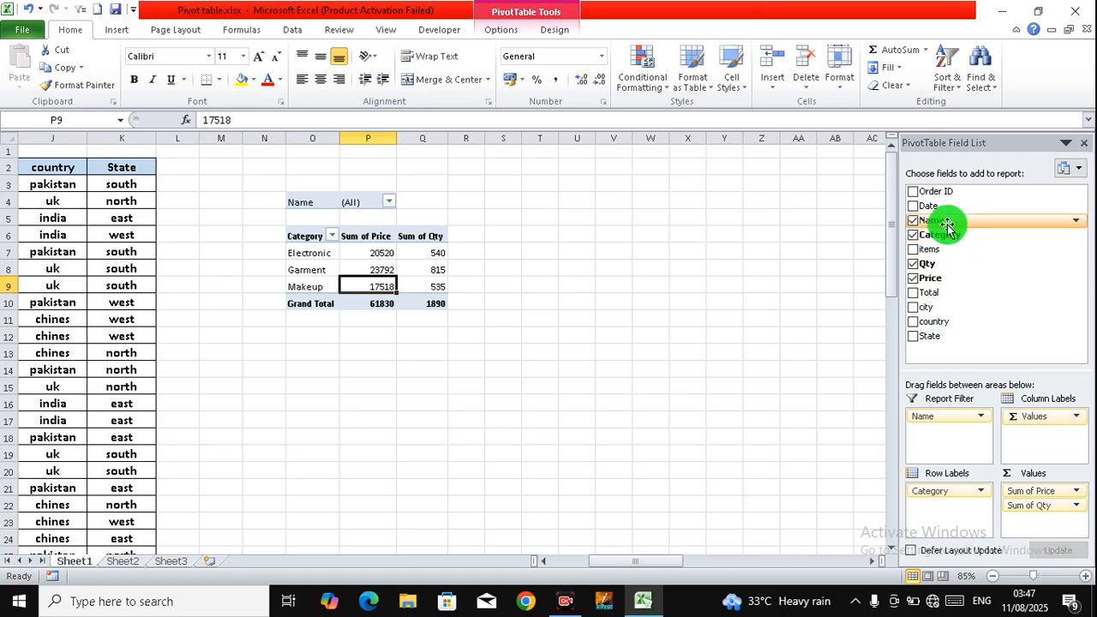
- Set the PivotTable's field list to Sort A to Z in the display options, starting from the Electronic row's Sum of Price cell
{"action": "right_click", "coordinate": [378, 255]}
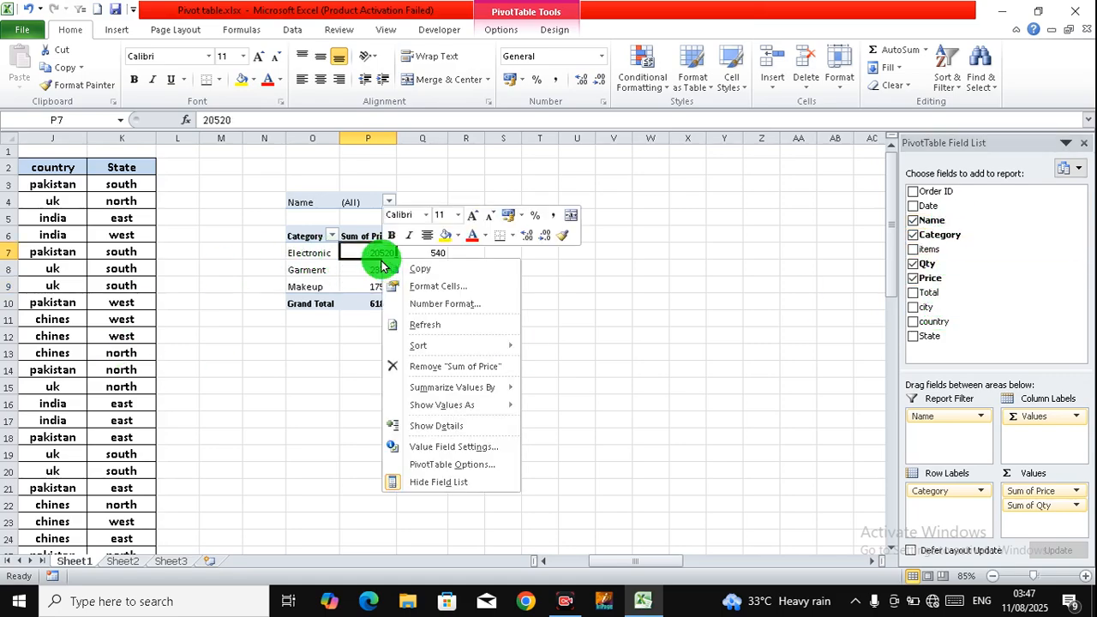
{"action": "left_click", "coordinate": [428, 464]}
{"action": "left_click", "coordinate": [432, 264]}
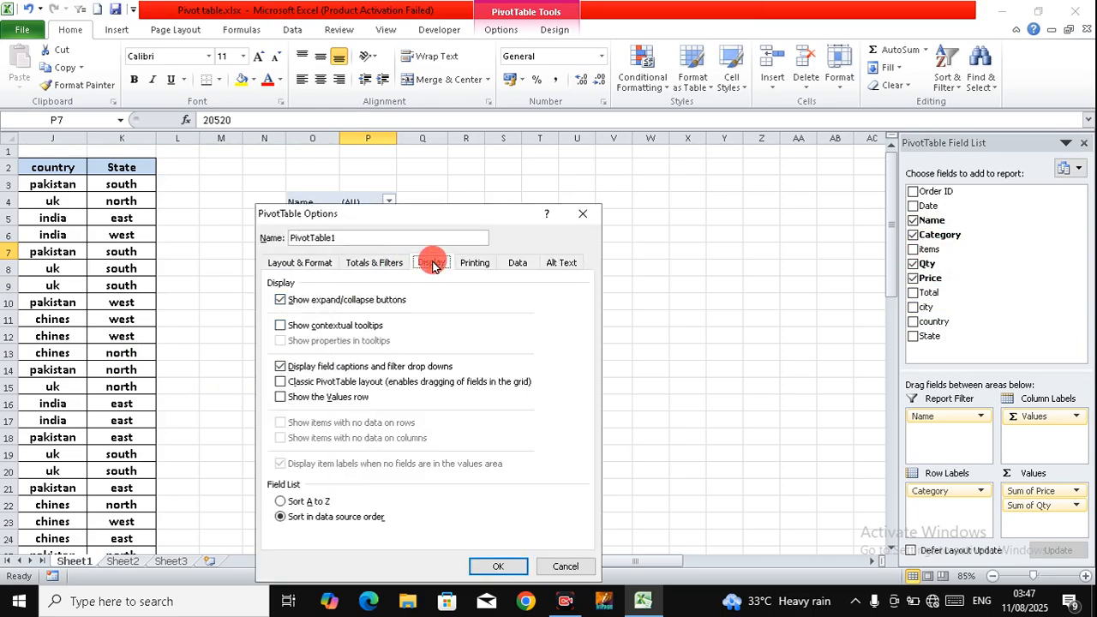
{"action": "left_click", "coordinate": [313, 506]}
{"action": "left_click_drag", "start_coordinate": [500, 208], "coordinate": [500, 209]}
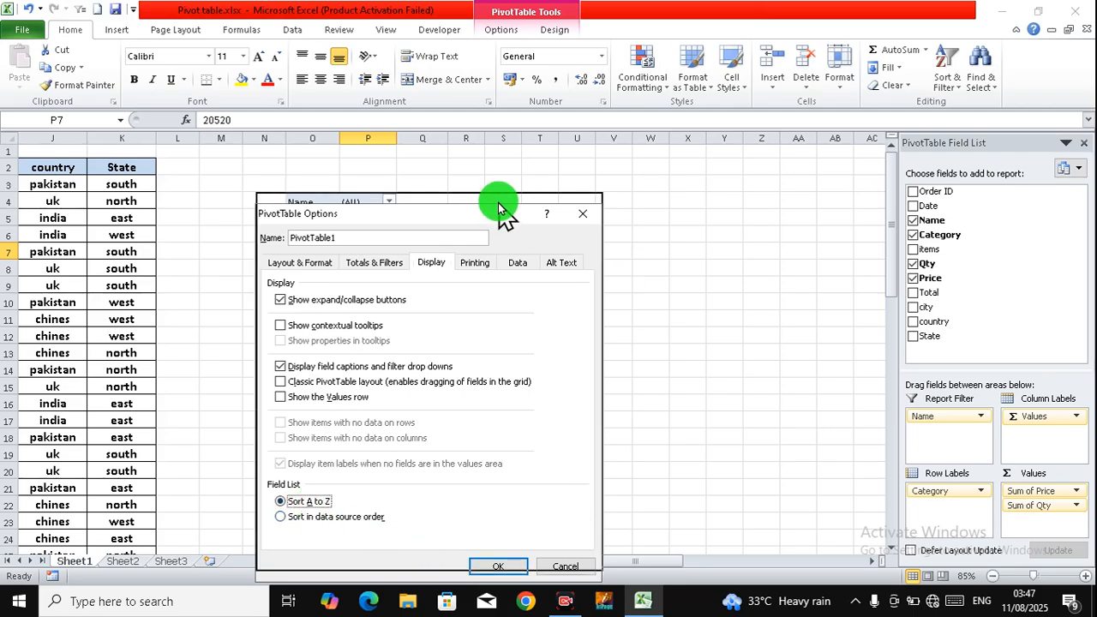
{"action": "left_click", "coordinate": [498, 566]}
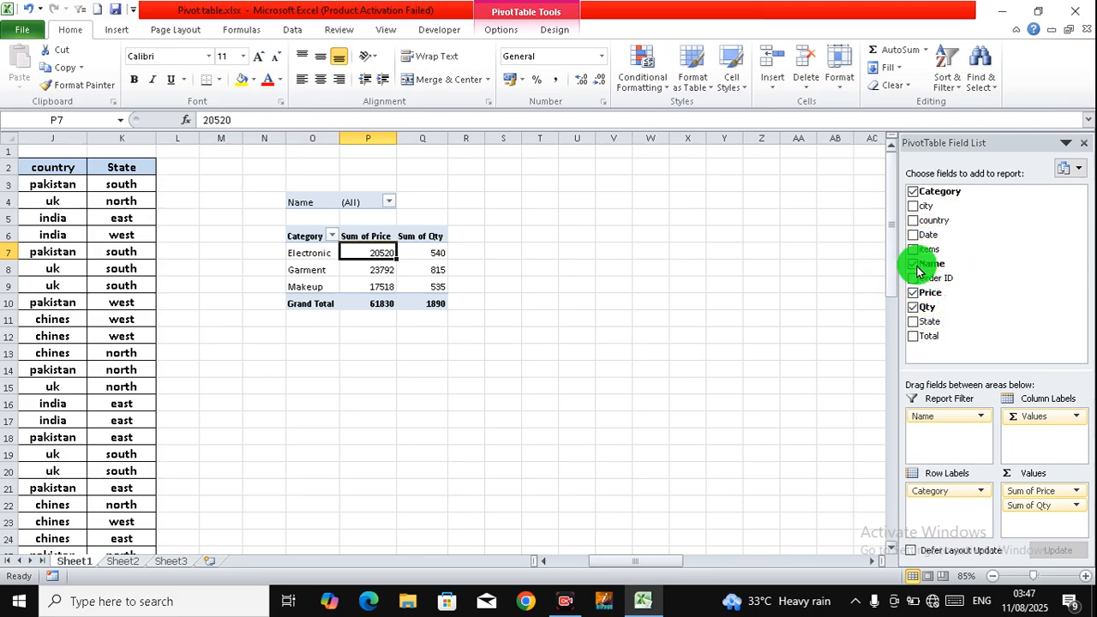
- Set the PivotTable's field list to Sort in data source order in the display options, starting from the Garment row's Sum of Price cell
{"action": "right_click", "coordinate": [369, 272]}
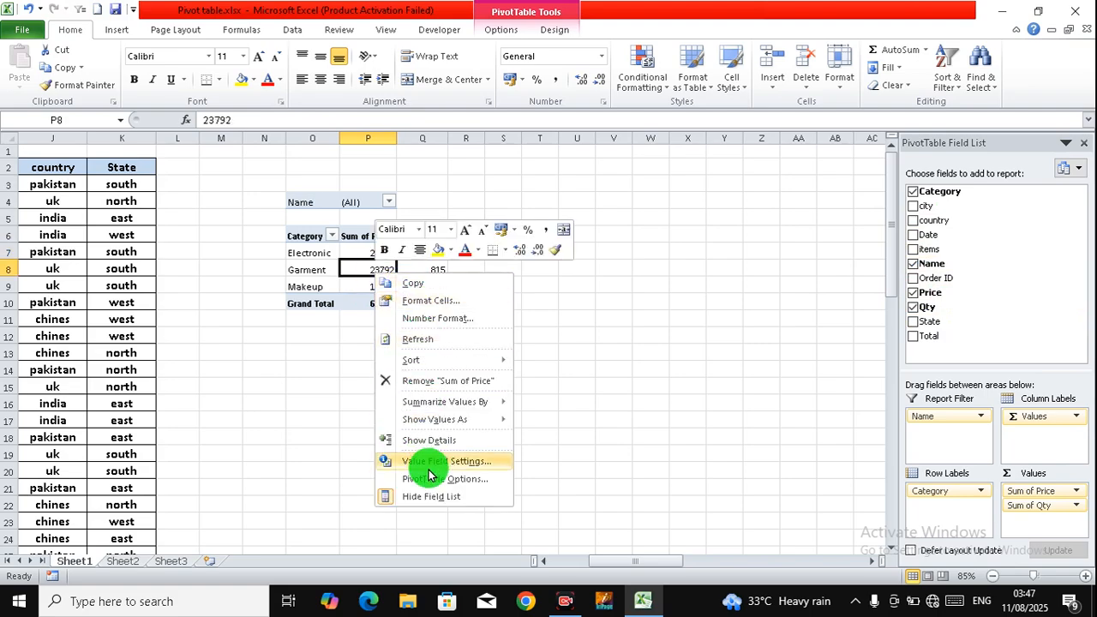
{"action": "left_click", "coordinate": [432, 479]}
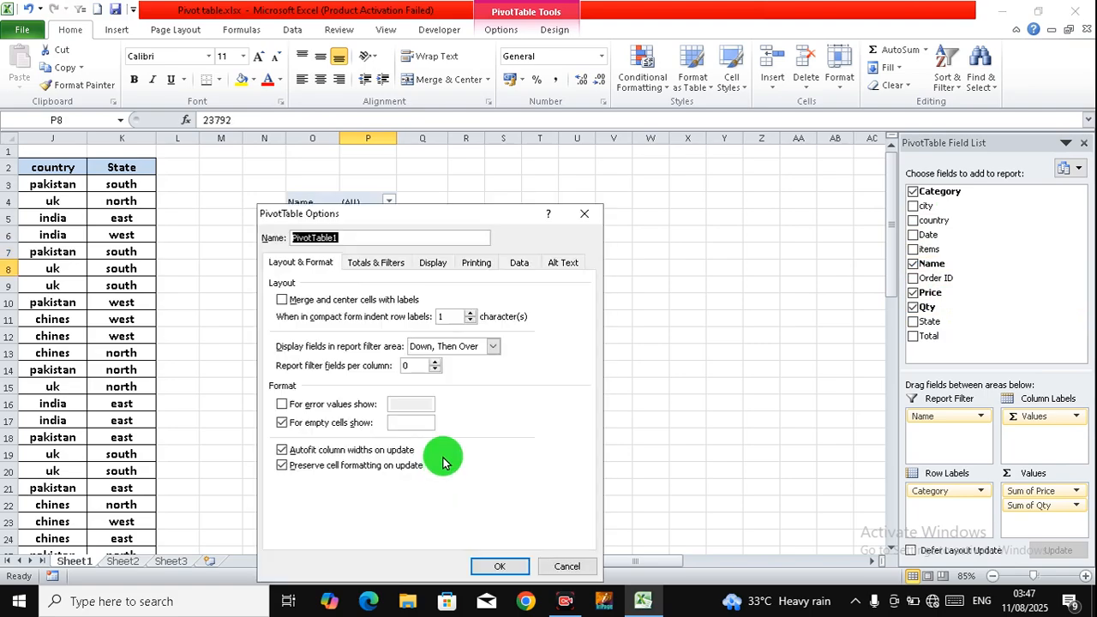
{"action": "left_click", "coordinate": [472, 269]}
{"action": "left_click", "coordinate": [435, 265]}
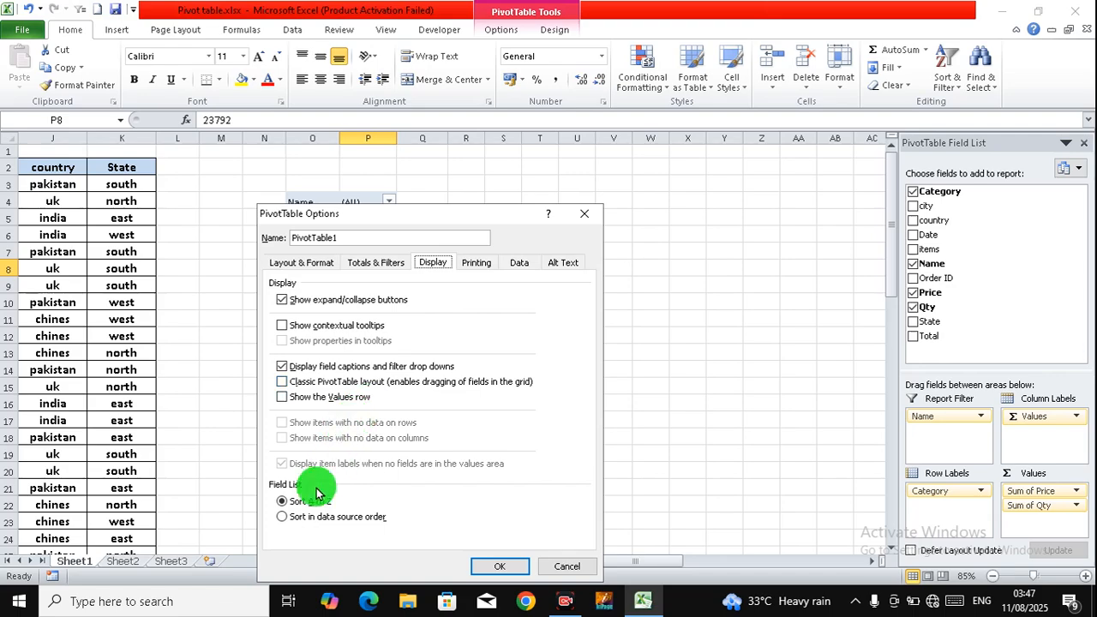
{"action": "left_click", "coordinate": [306, 517]}
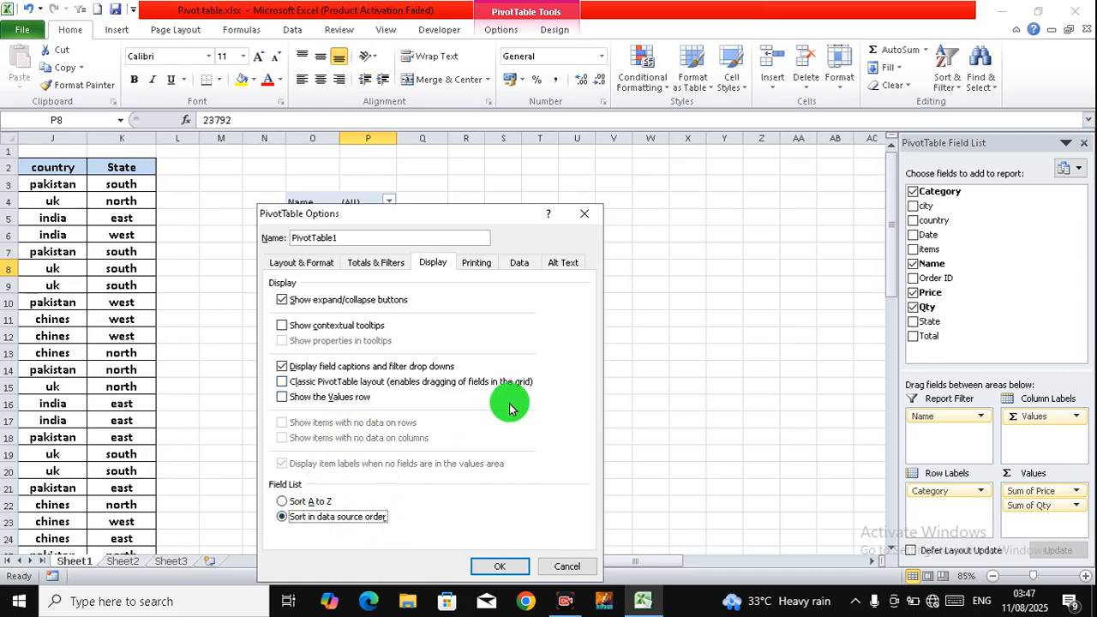
{"action": "left_click_drag", "start_coordinate": [505, 218], "coordinate": [518, 164]}
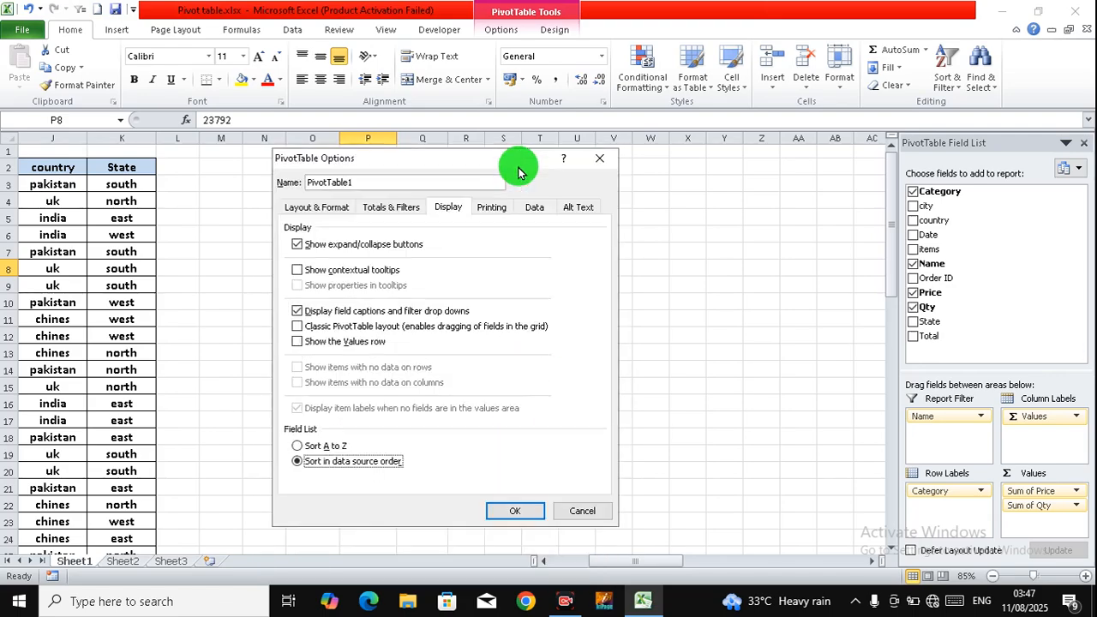
{"action": "left_click", "coordinate": [503, 507]}
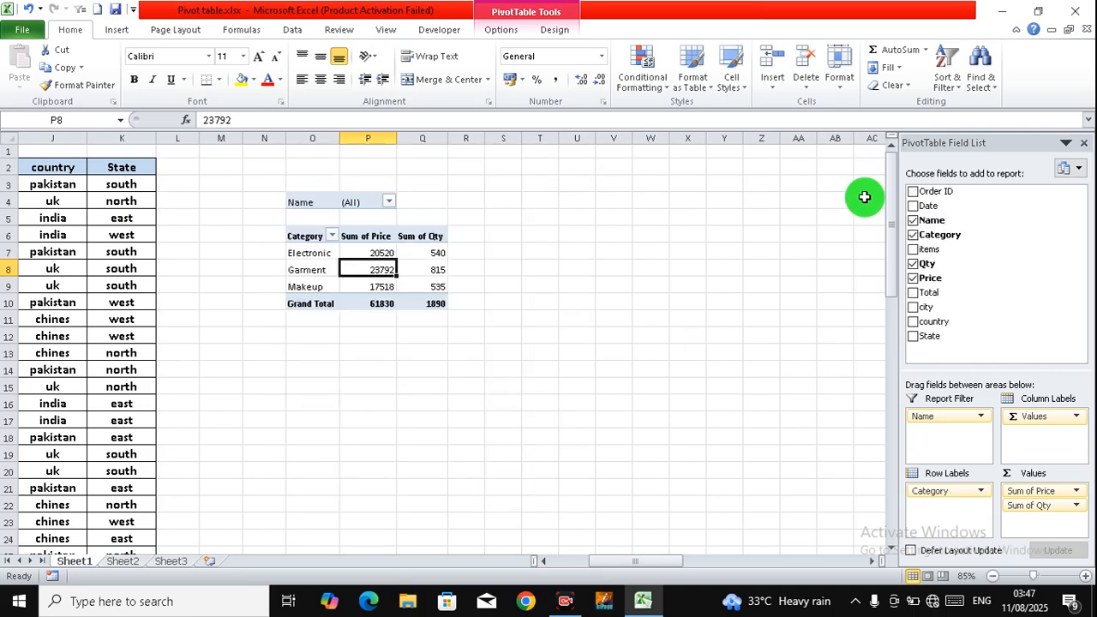